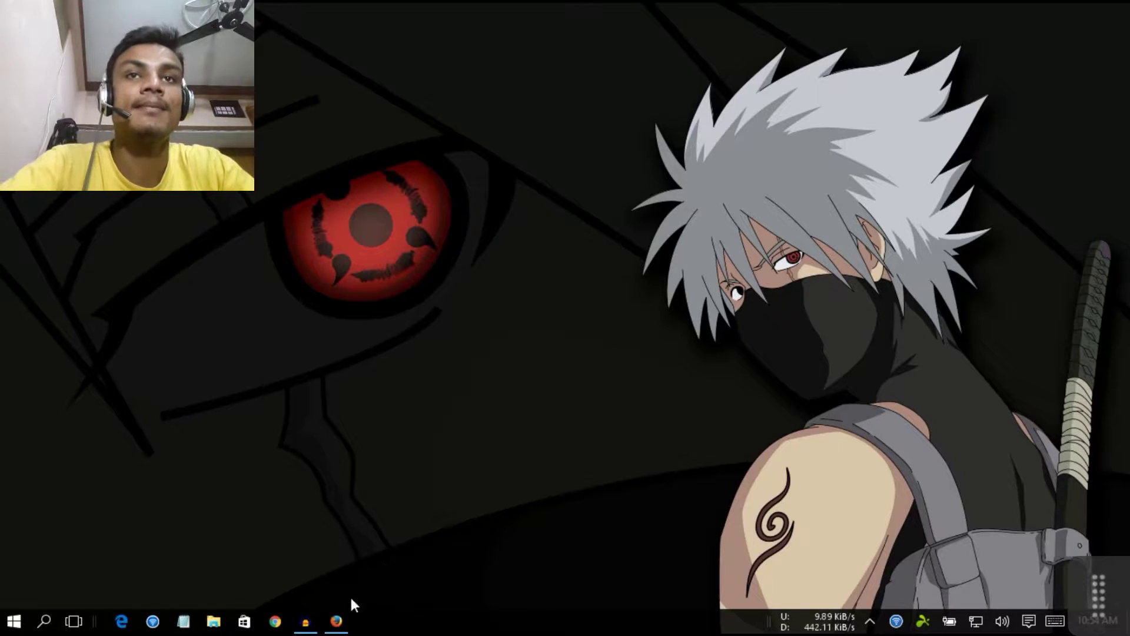
Step: Bring the browser back to the Google free-domain results and scroll to the Freenom.com listing
{"action": "left_click", "coordinate": [336, 621]}
{"action": "key", "text": "ctrl+shift+Tab"}
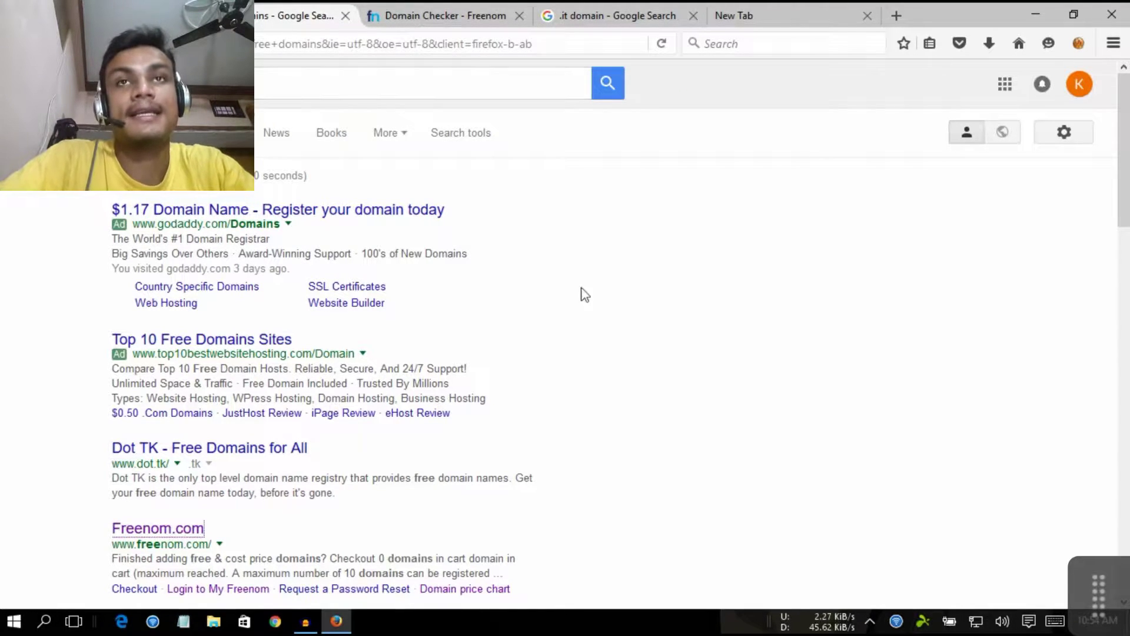
{"action": "scroll", "coordinate": [611, 293], "scroll_direction": "down", "scroll_amount": 3}
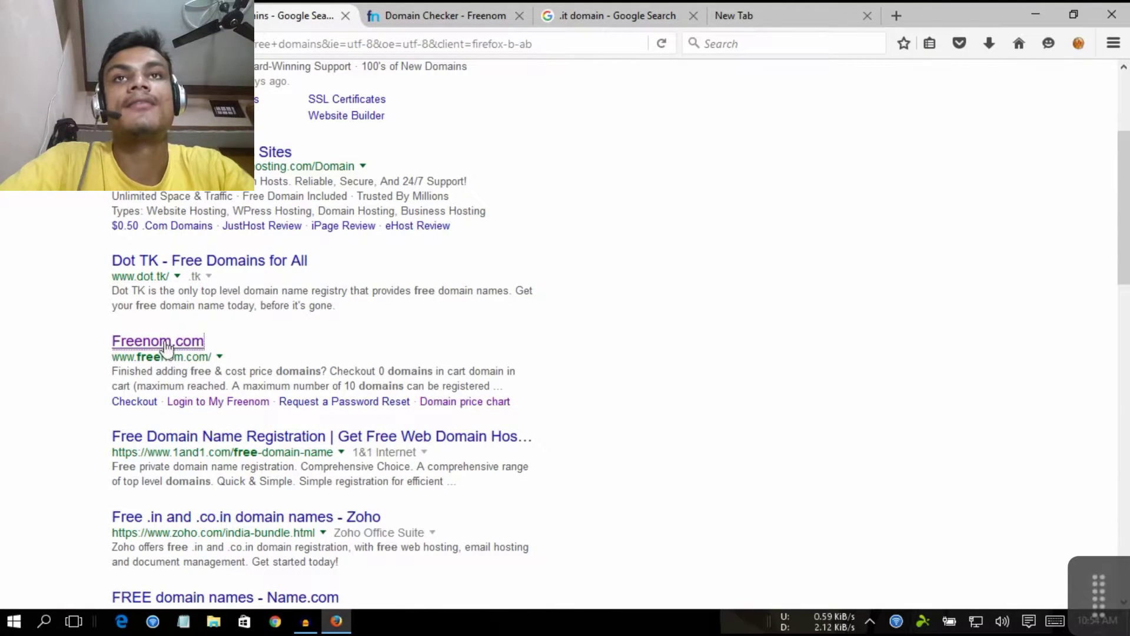
Step: Go back to Freenom's domain checker results and point out the free kil0bit .tk option
{"action": "left_click", "coordinate": [470, 8]}
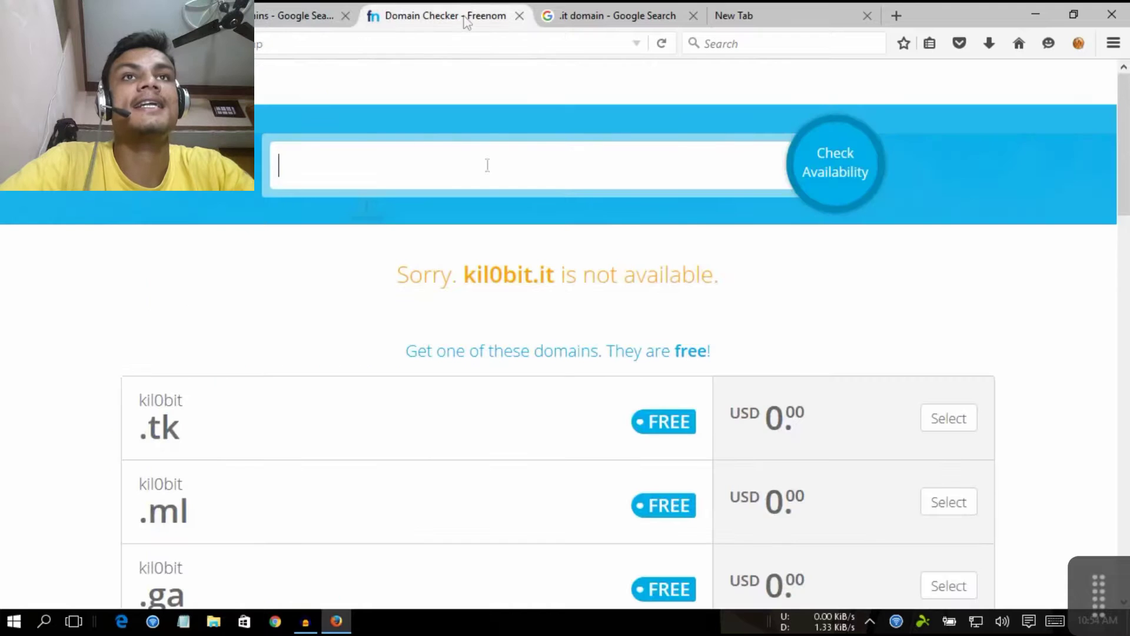
{"action": "scroll", "coordinate": [412, 293], "scroll_direction": "down", "scroll_amount": 3}
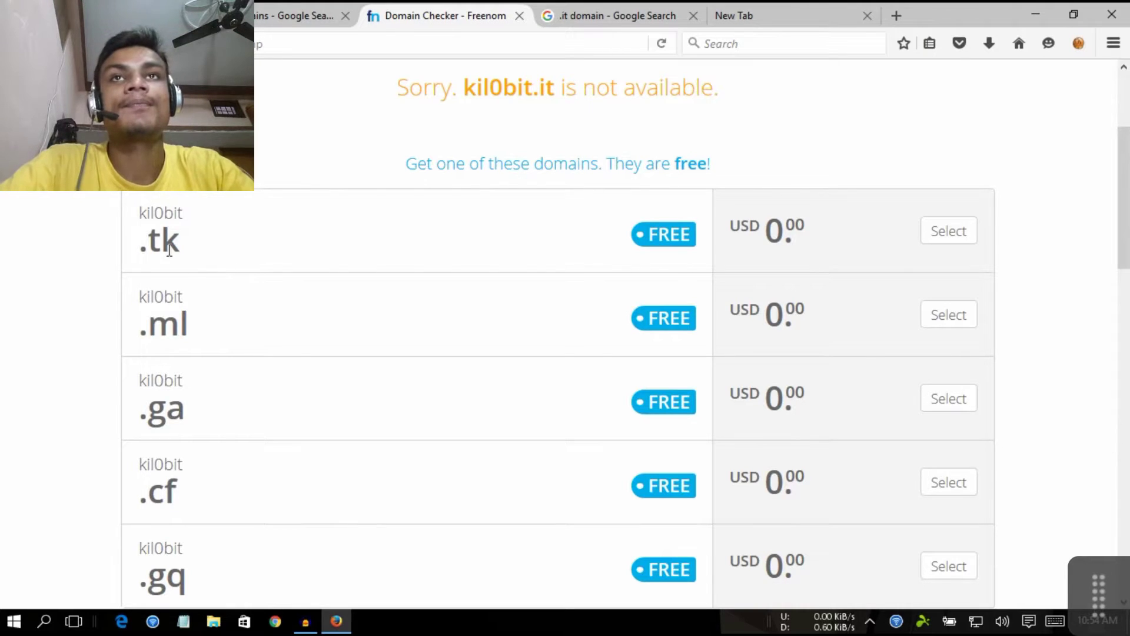
{"action": "triple_click", "coordinate": [204, 253]}
{"action": "left_click", "coordinate": [162, 231]}
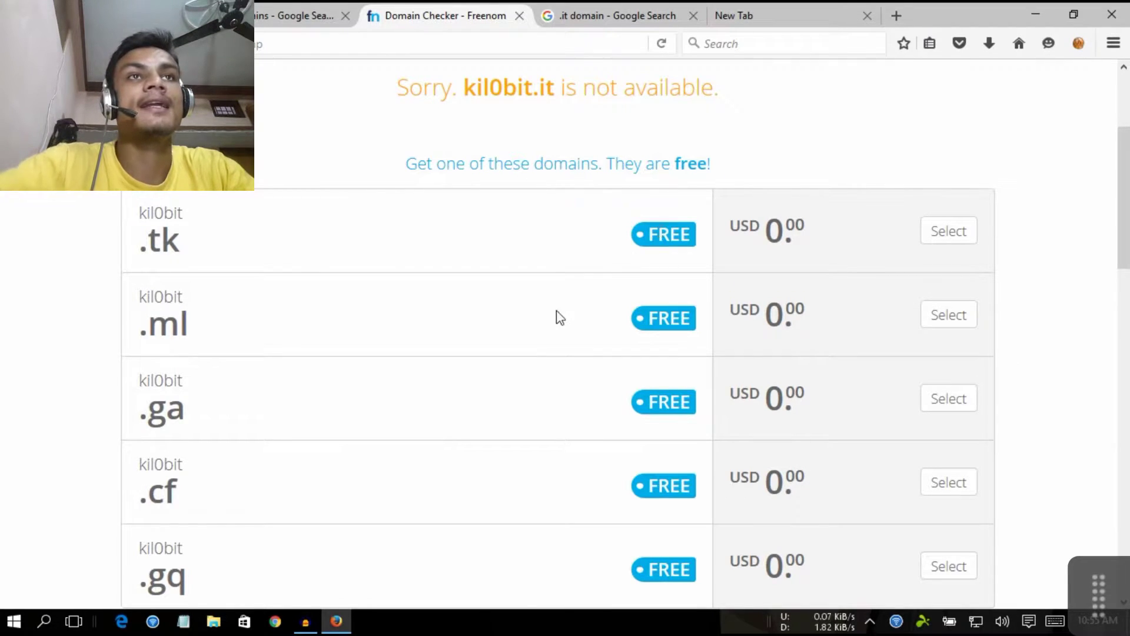
{"action": "scroll", "coordinate": [556, 312], "scroll_direction": "down", "scroll_amount": 3}
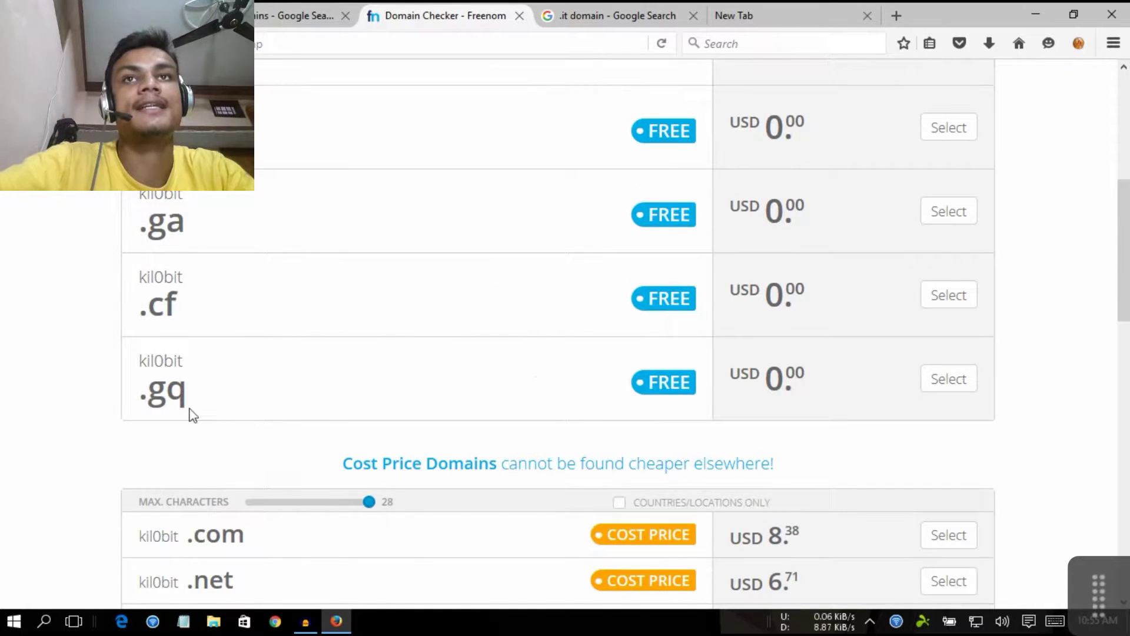
{"action": "scroll", "coordinate": [247, 400], "scroll_direction": "down", "scroll_amount": 3}
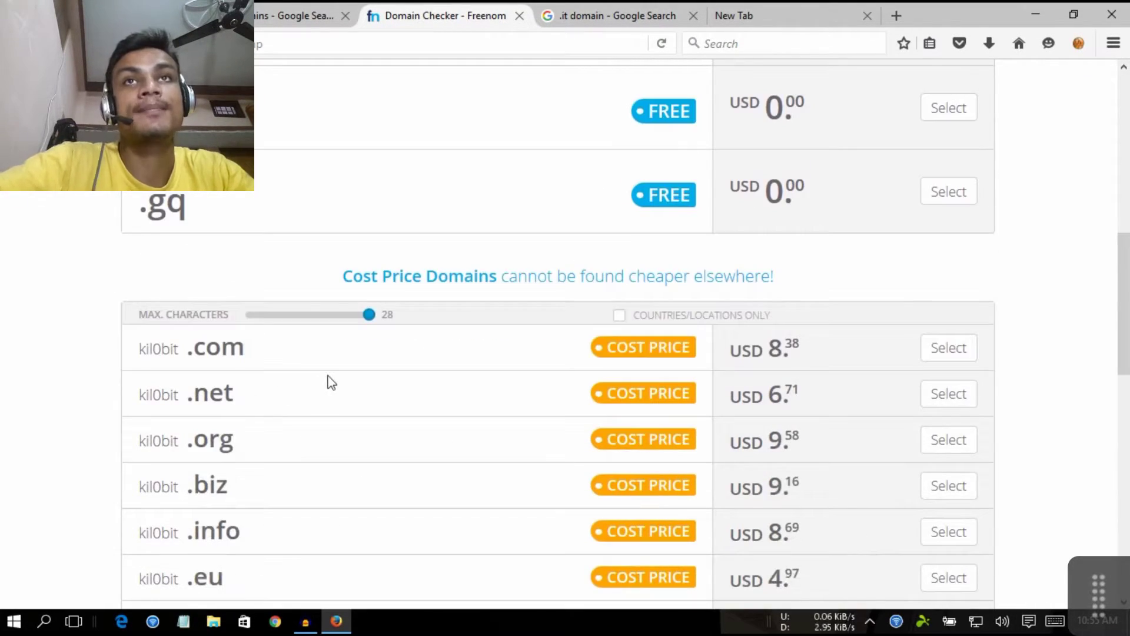
{"action": "scroll", "coordinate": [328, 374], "scroll_direction": "up", "scroll_amount": 6}
{"action": "left_click_drag", "start_coordinate": [212, 227], "coordinate": [252, 321]}
{"action": "left_click", "coordinate": [252, 318]}
Step: Highlight the kil0bit .tk name again, then the free kil0bit .ml option
{"action": "scroll", "coordinate": [252, 318], "scroll_direction": "down", "scroll_amount": 3}
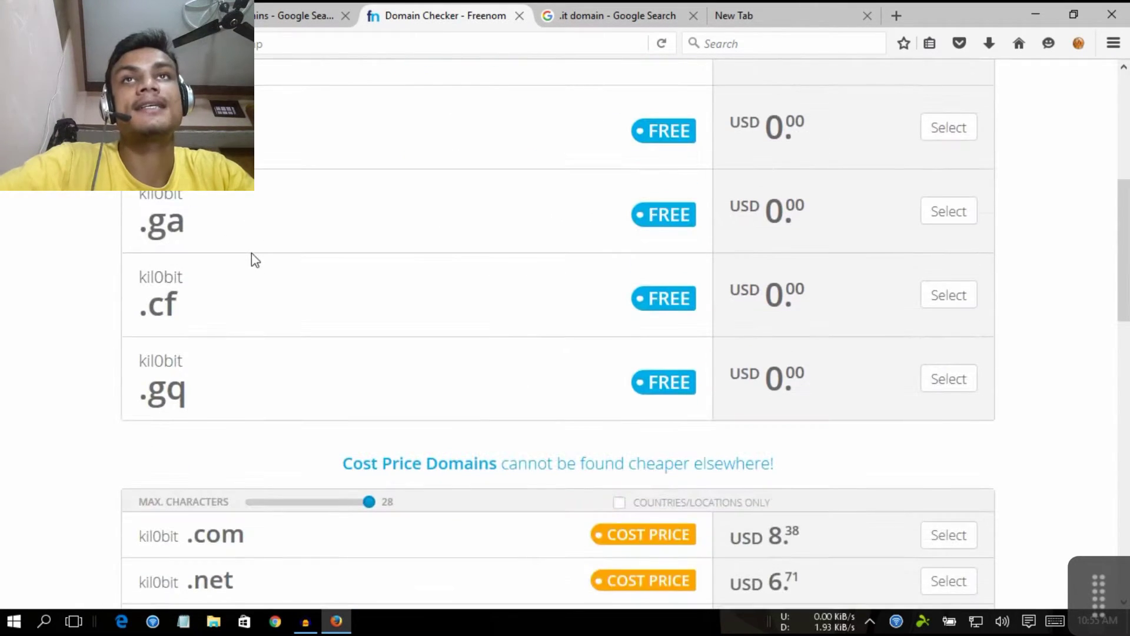
{"action": "scroll", "coordinate": [252, 254], "scroll_direction": "up", "scroll_amount": 3}
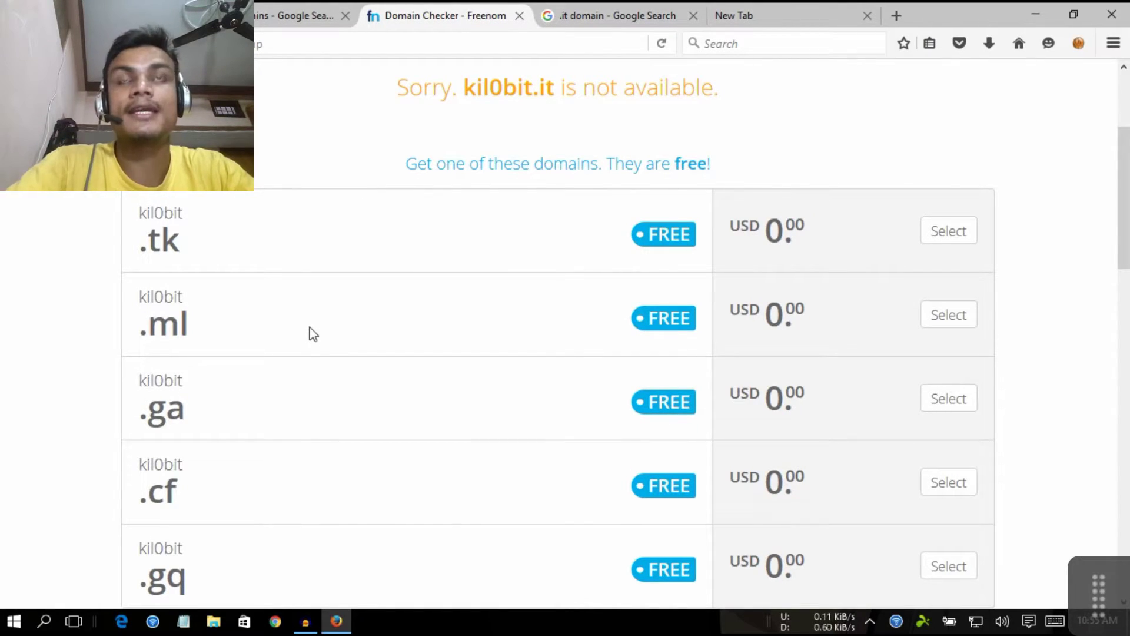
{"action": "triple_click", "coordinate": [192, 252]}
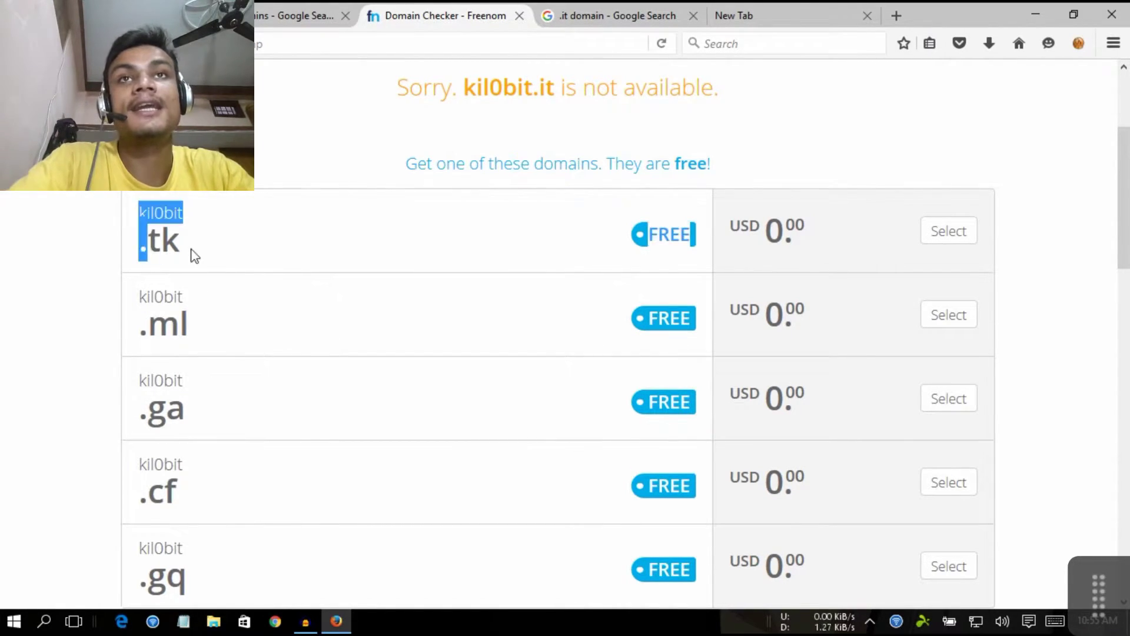
{"action": "left_click", "coordinate": [186, 250]}
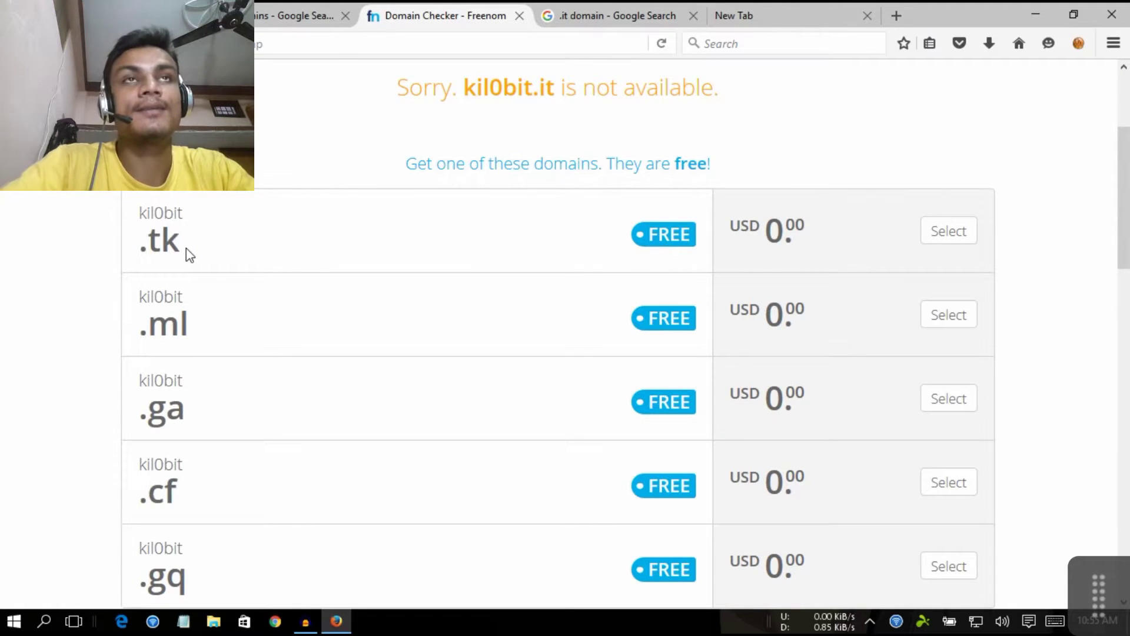
{"action": "left_click_drag", "start_coordinate": [186, 248], "coordinate": [169, 253]}
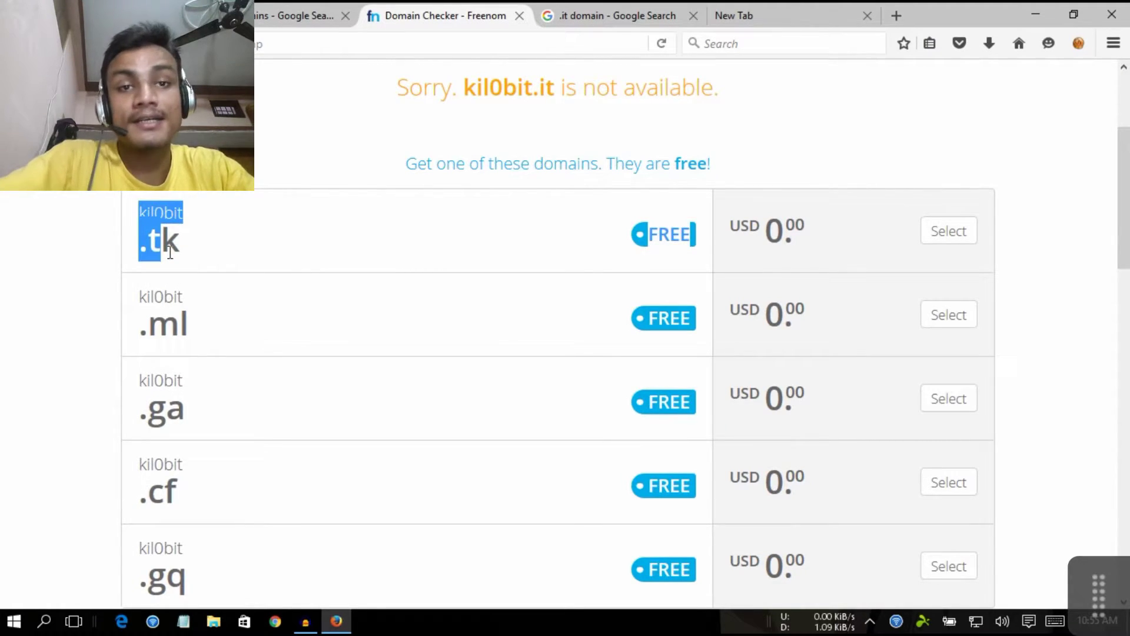
{"action": "left_click", "coordinate": [156, 253]}
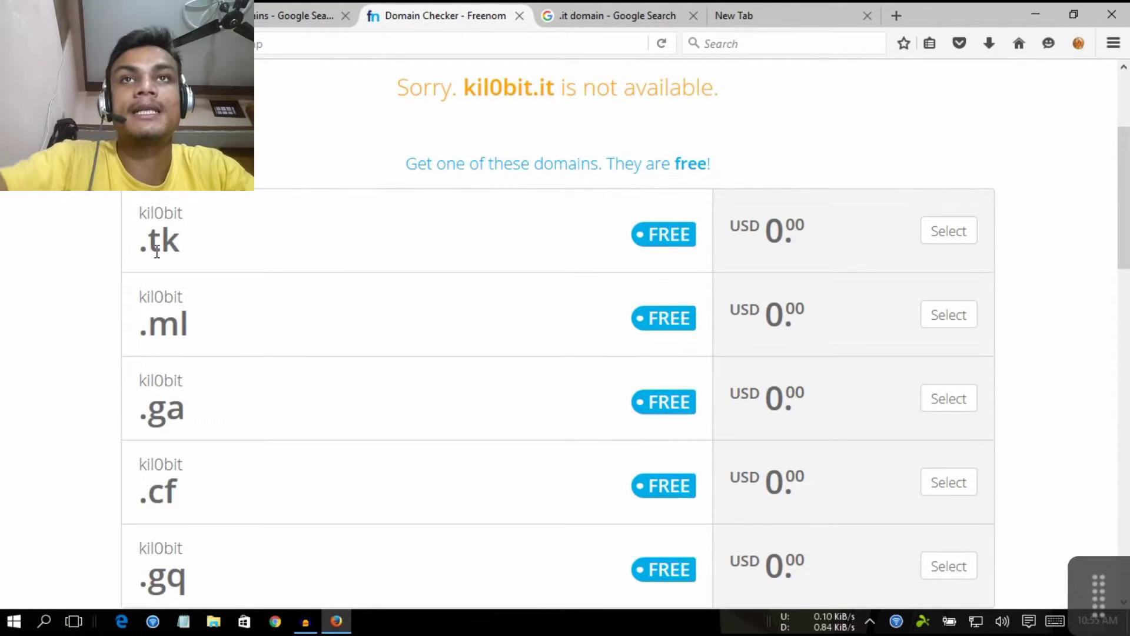
{"action": "left_click_drag", "start_coordinate": [144, 336], "coordinate": [203, 343]}
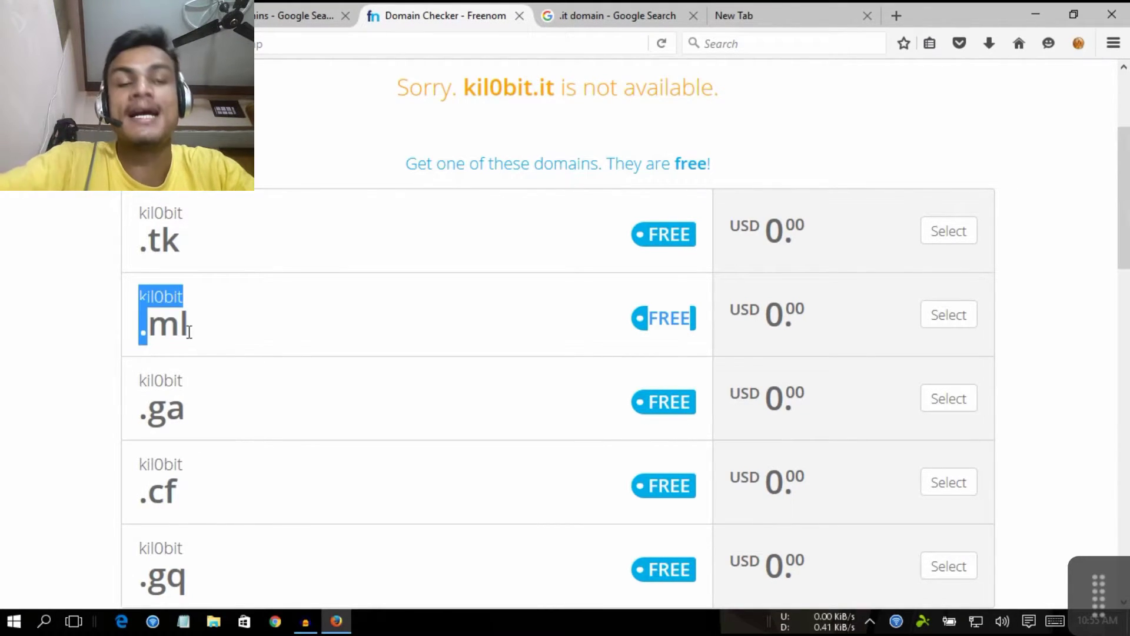
{"action": "left_click", "coordinate": [167, 334]}
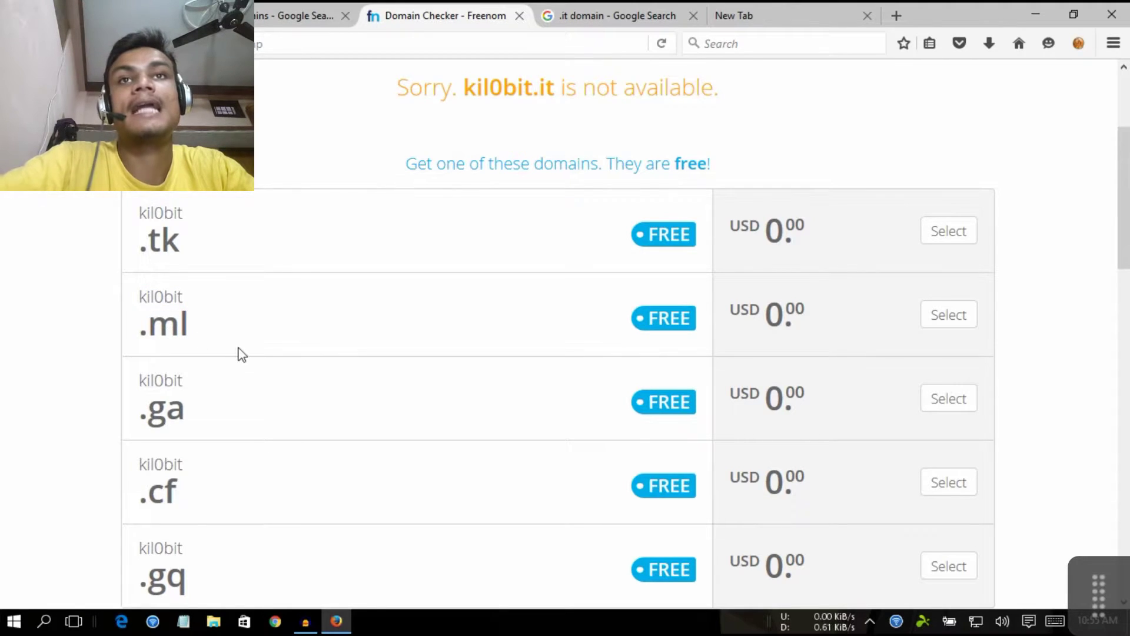
{"action": "scroll", "coordinate": [239, 354], "scroll_direction": "down", "scroll_amount": 3}
{"action": "scroll", "coordinate": [264, 385], "scroll_direction": "down", "scroll_amount": 5}
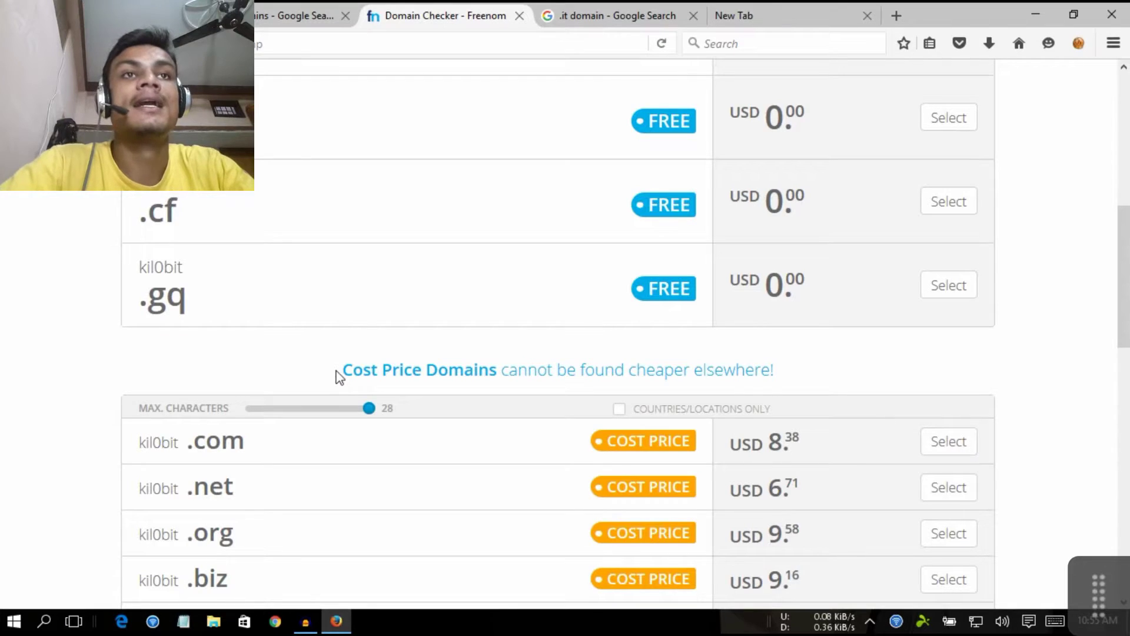
{"action": "scroll", "coordinate": [345, 371], "scroll_direction": "down", "scroll_amount": 5}
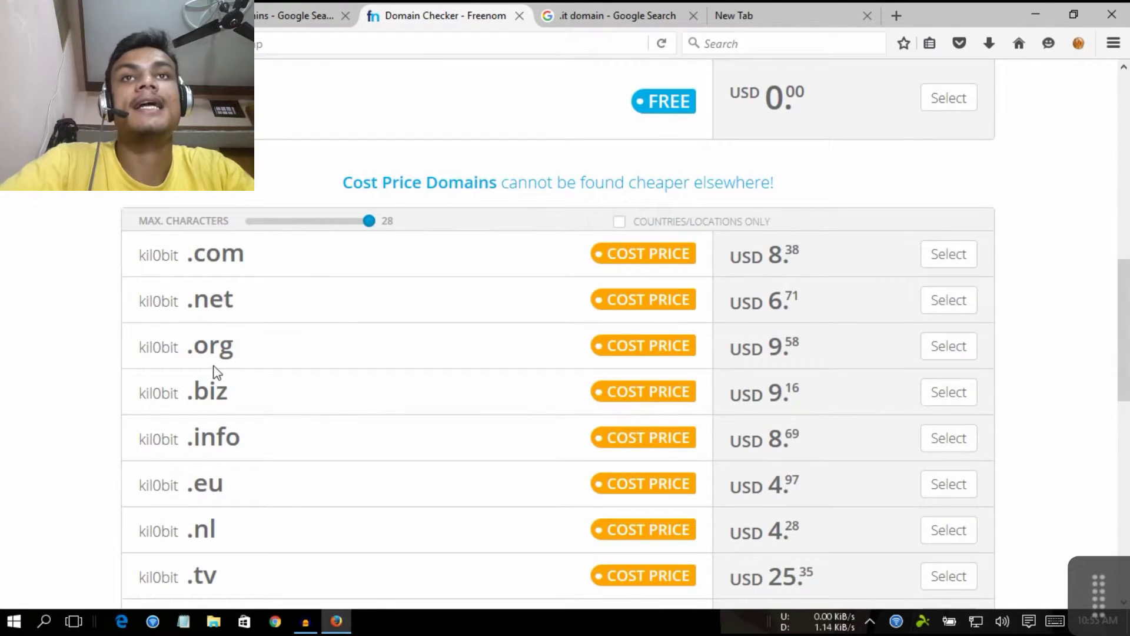
{"action": "scroll", "coordinate": [235, 451], "scroll_direction": "down", "scroll_amount": 3}
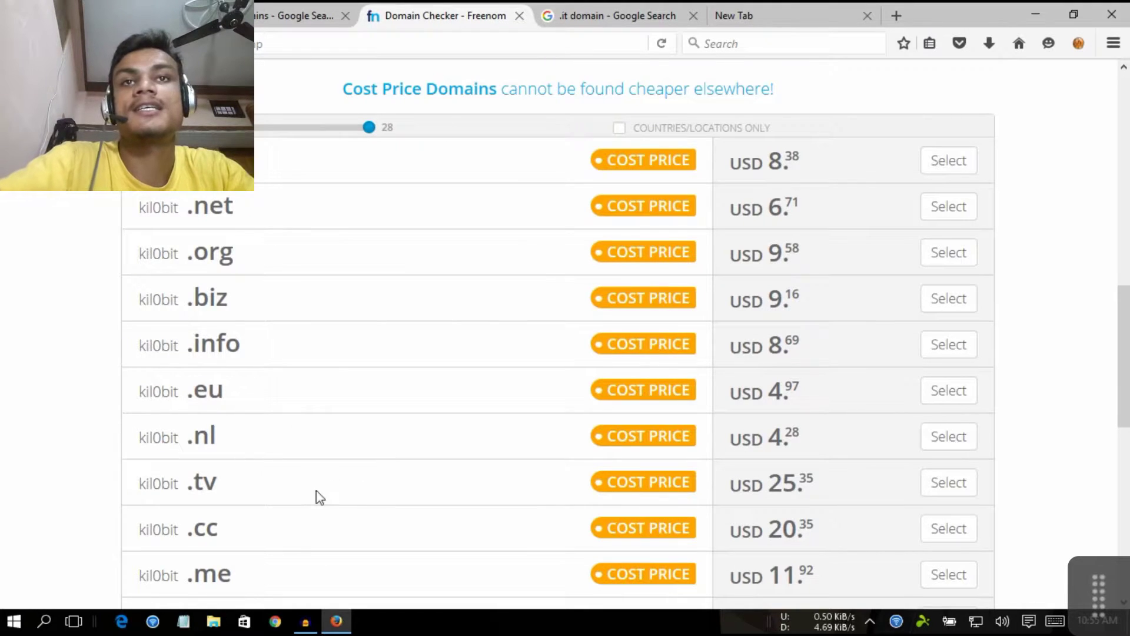
{"action": "scroll", "coordinate": [372, 466], "scroll_direction": "down", "scroll_amount": 3}
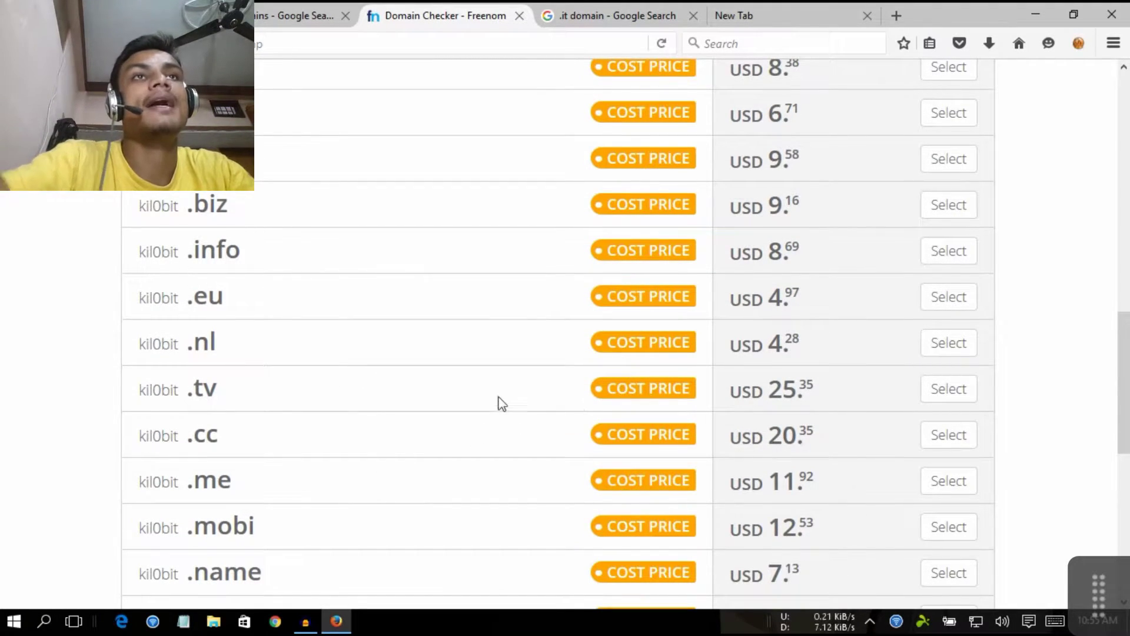
{"action": "scroll", "coordinate": [498, 393], "scroll_direction": "up", "scroll_amount": 1}
{"action": "scroll", "coordinate": [498, 393], "scroll_direction": "up", "scroll_amount": 5}
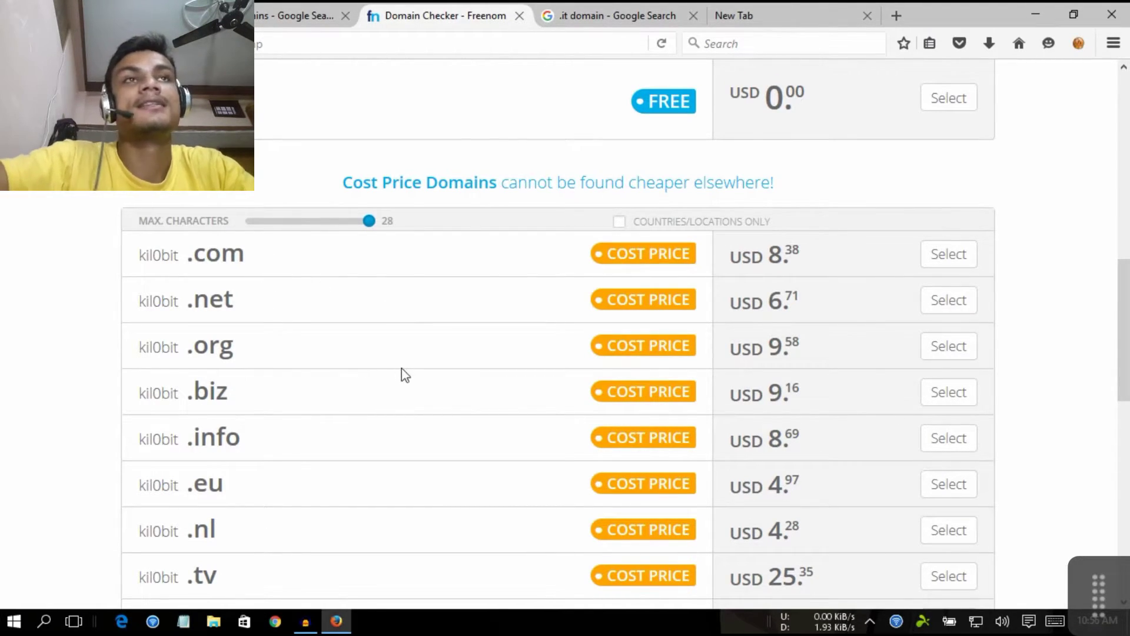
{"action": "scroll", "coordinate": [402, 369], "scroll_direction": "up", "scroll_amount": 5}
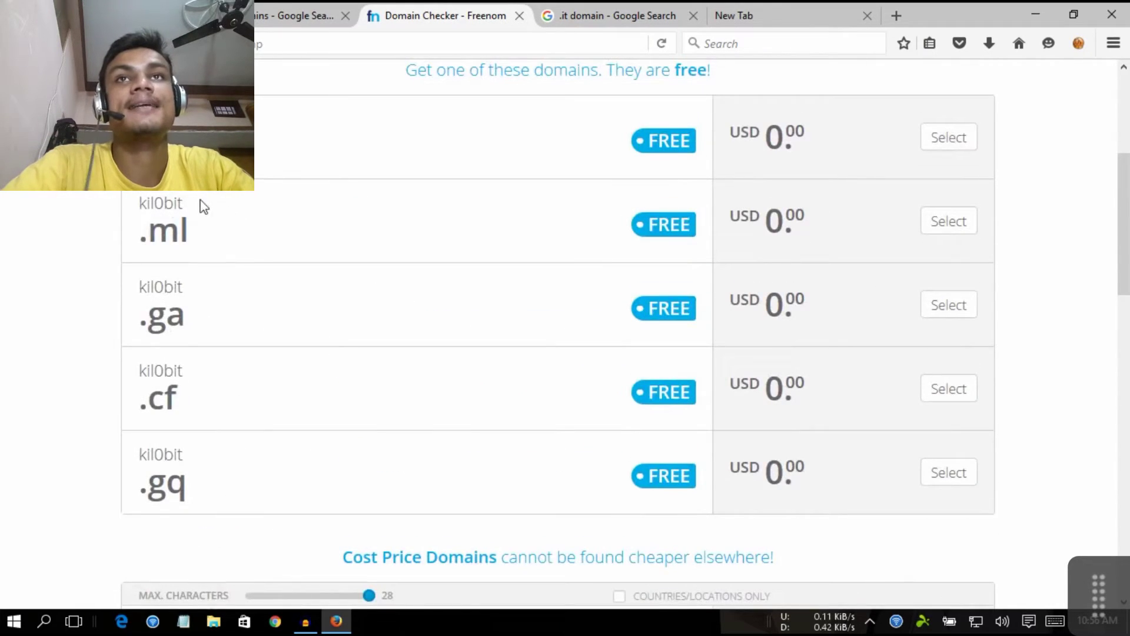
{"action": "scroll", "coordinate": [203, 224], "scroll_direction": "up", "scroll_amount": 1}
{"action": "scroll", "coordinate": [189, 241], "scroll_direction": "up", "scroll_amount": 2}
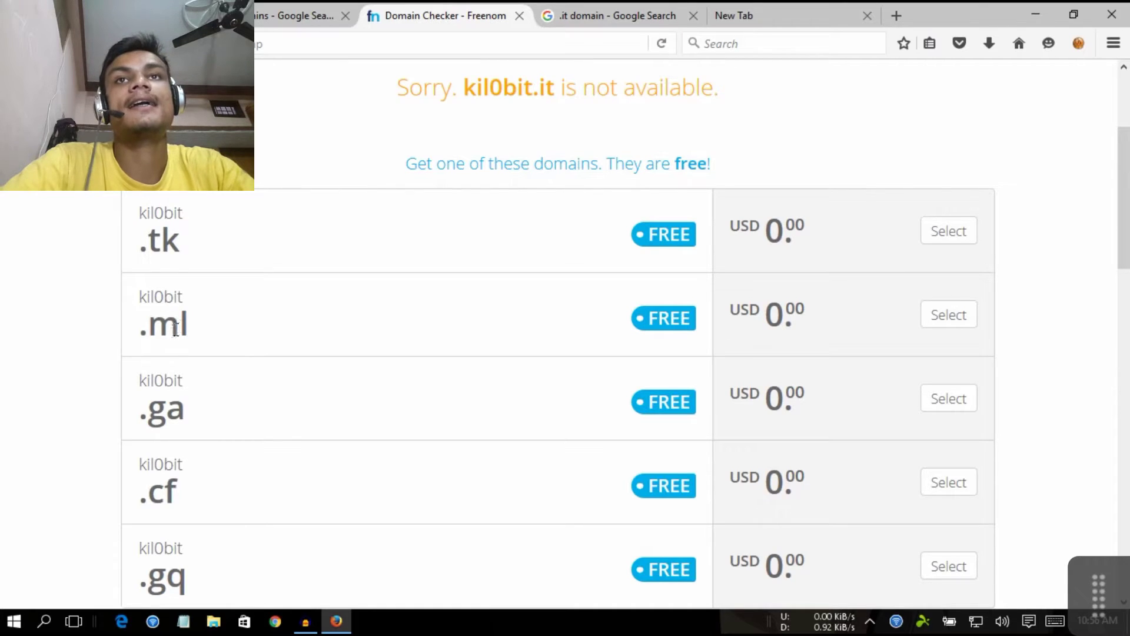
{"action": "scroll", "coordinate": [177, 317], "scroll_direction": "down", "scroll_amount": 4}
{"action": "scroll", "coordinate": [172, 328], "scroll_direction": "up", "scroll_amount": 4}
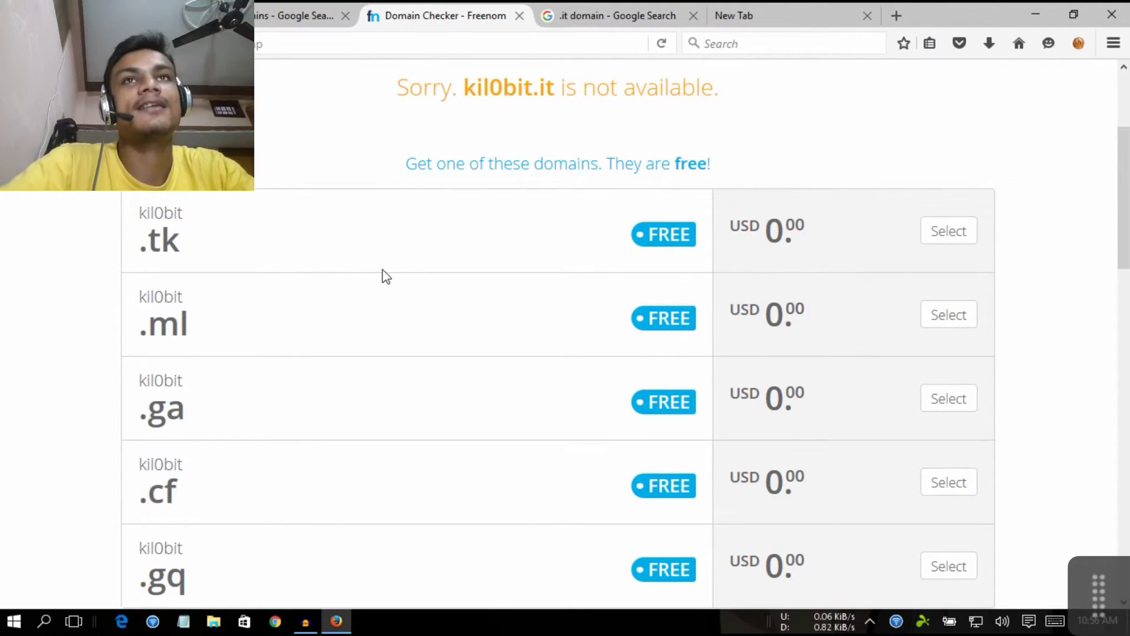
{"action": "scroll", "coordinate": [396, 271], "scroll_direction": "down", "scroll_amount": 2}
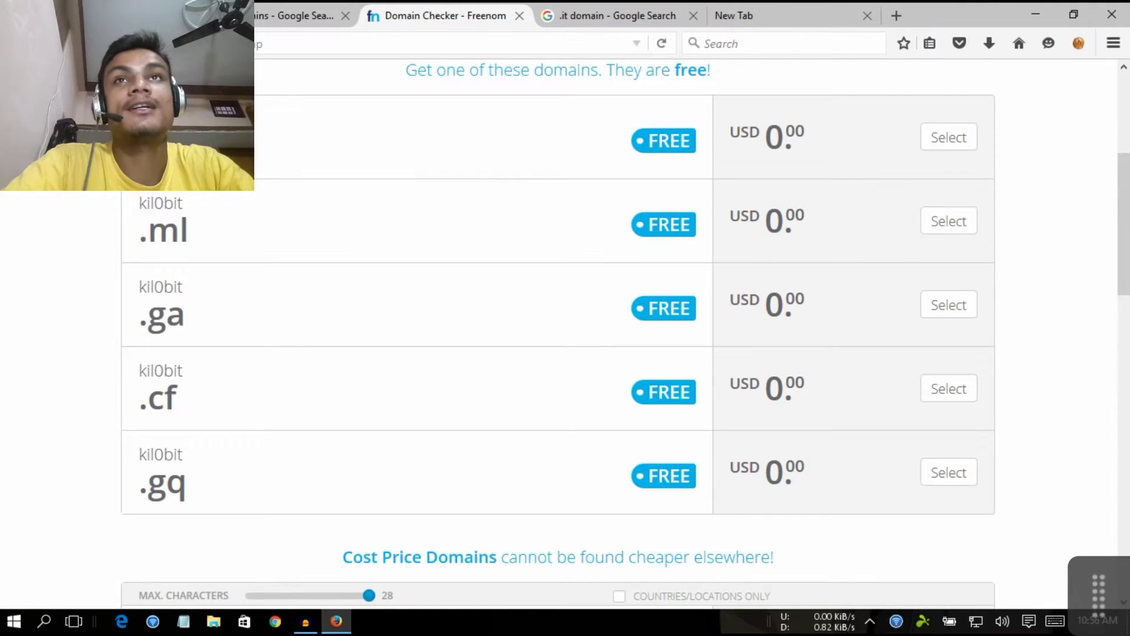
{"action": "scroll", "coordinate": [351, 240], "scroll_direction": "up", "scroll_amount": 3}
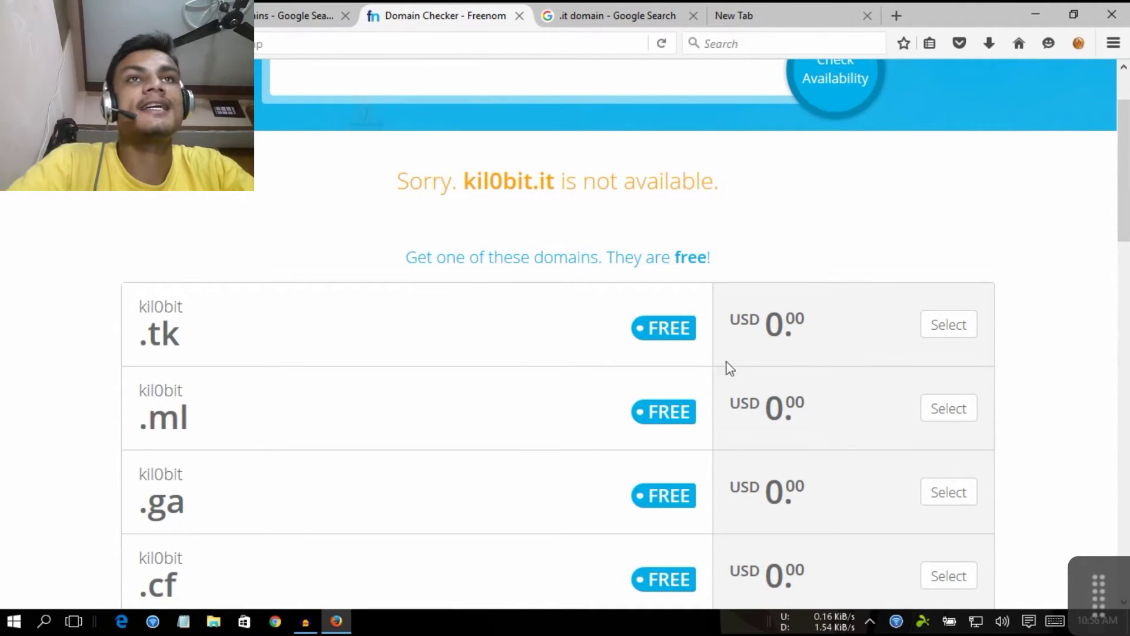
{"action": "scroll", "coordinate": [529, 245], "scroll_direction": "up", "scroll_amount": 2}
{"action": "left_click", "coordinate": [436, 175]}
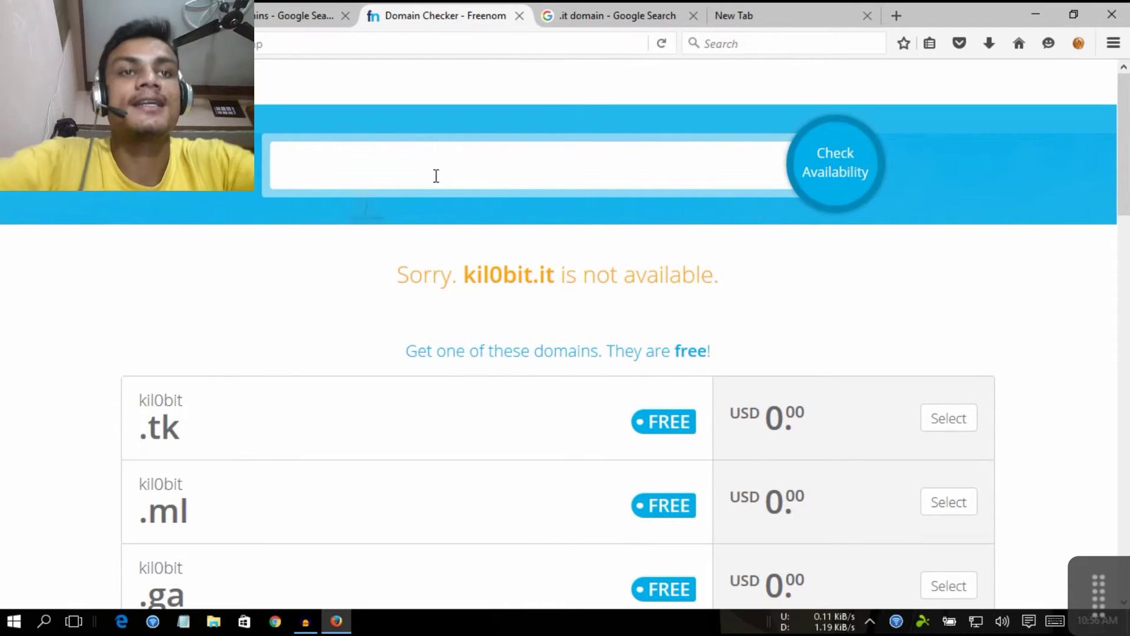
Step: Check whether kil0bit.ga is available in the Freenom domain checker
{"action": "type", "text": "kil0n"}
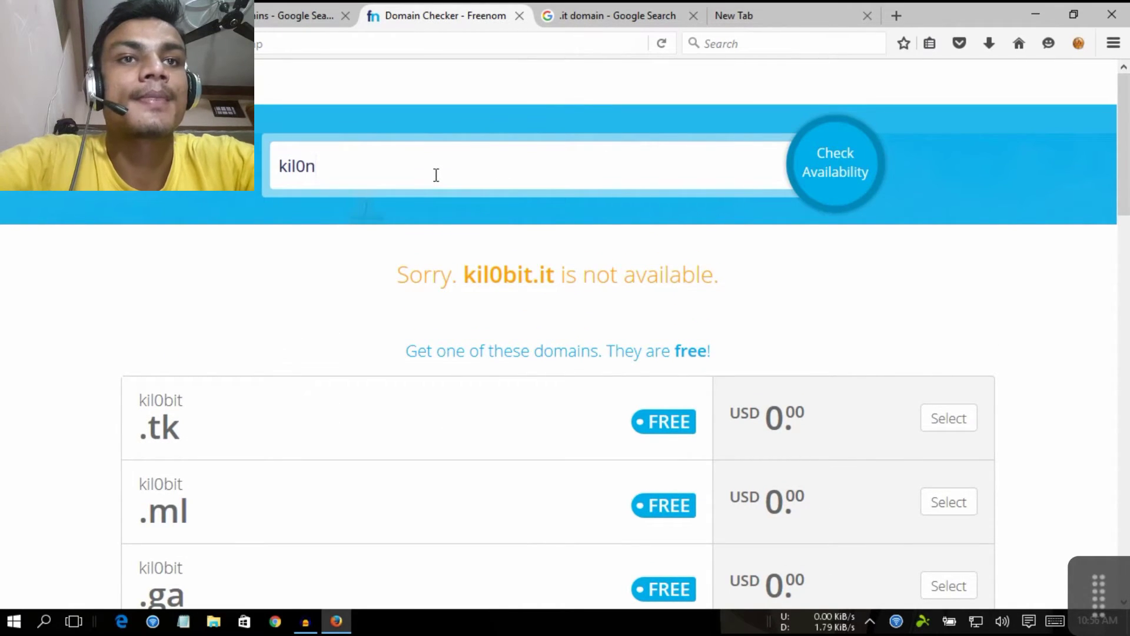
{"action": "key", "text": "BackSpace"}
{"action": "type", "text": "bit"}
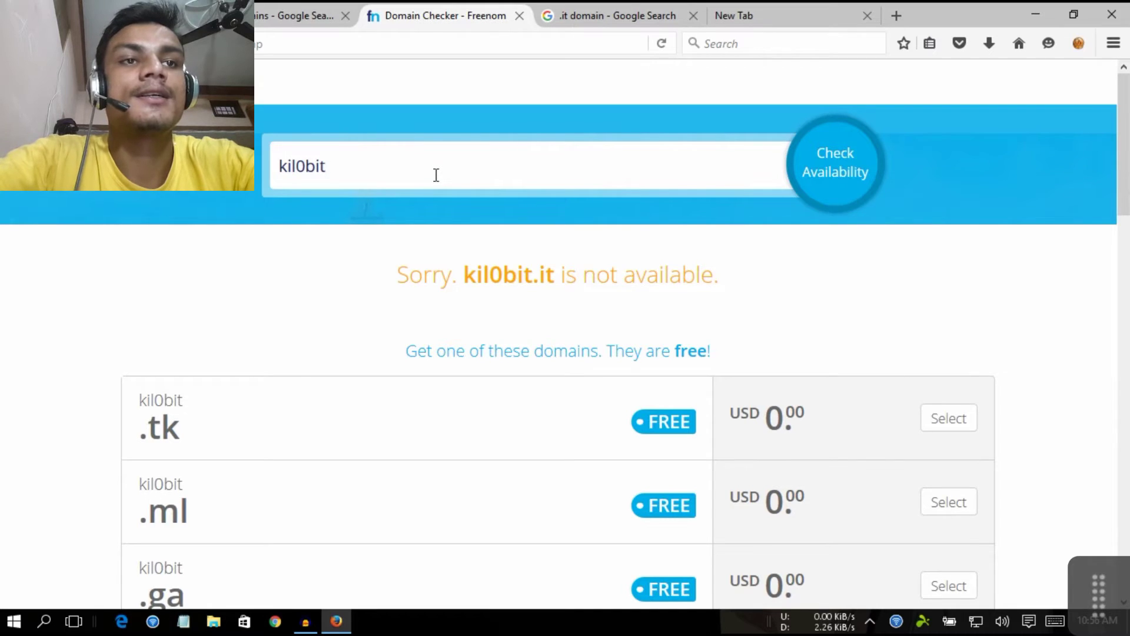
{"action": "type", "text": ".ga"}
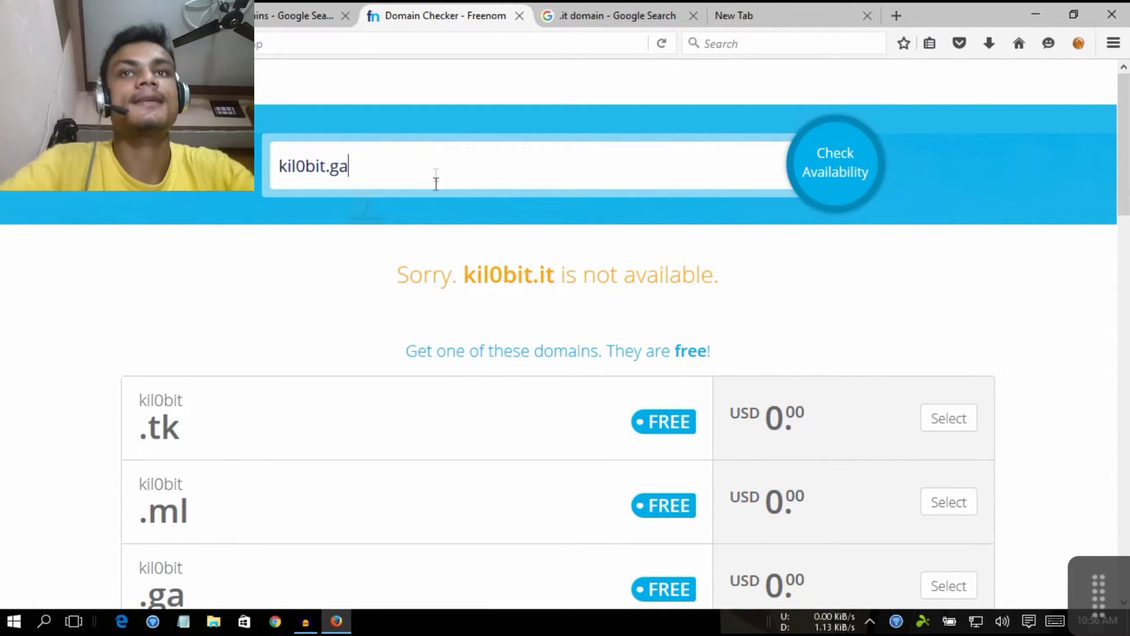
{"action": "left_click", "coordinate": [842, 177]}
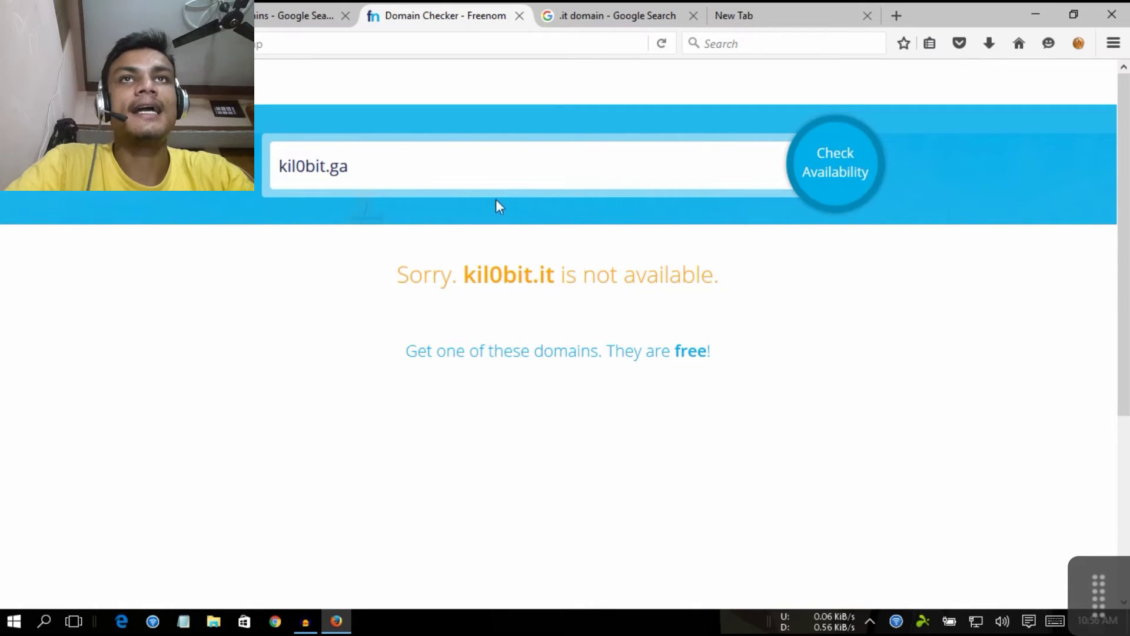
Step: Copy the domain name kil0bit.ga and switch to the Blogger basic settings
{"action": "left_click_drag", "start_coordinate": [347, 166], "coordinate": [281, 167]}
{"action": "right_click", "coordinate": [283, 167]}
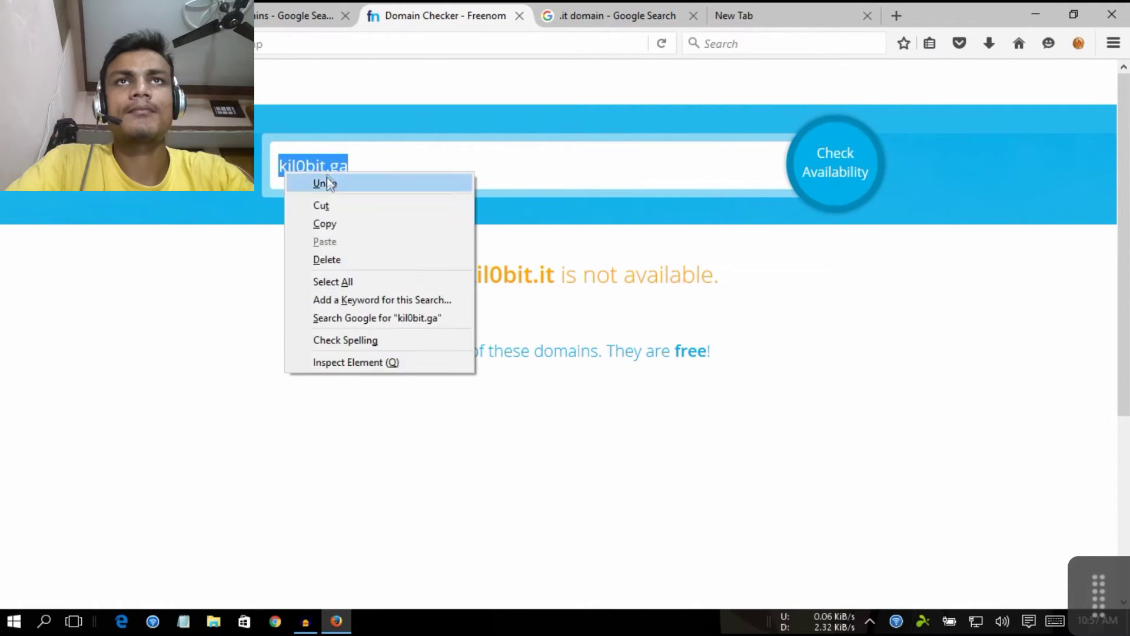
{"action": "left_click", "coordinate": [333, 223]}
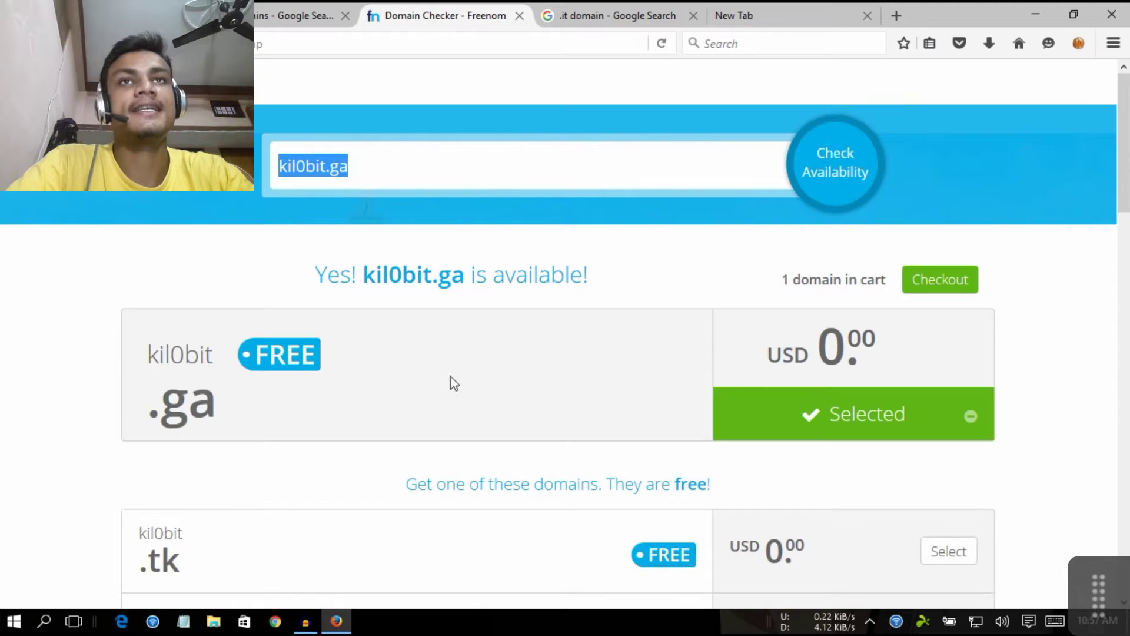
{"action": "key", "text": "ctrl+shift+Tab"}
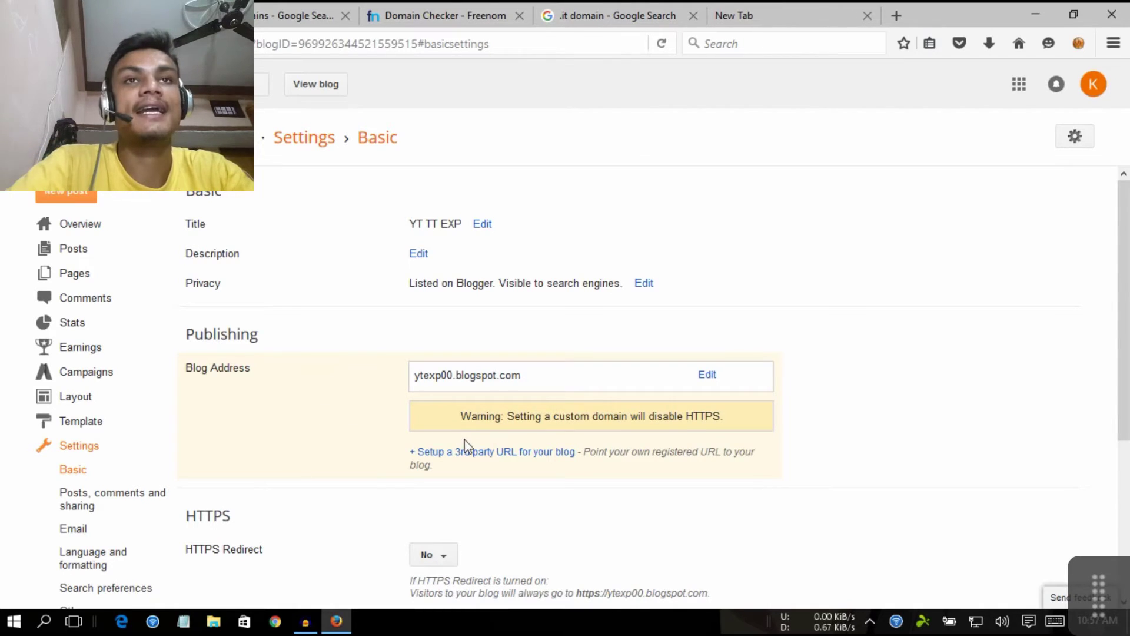
Step: Replace kil0bit.com with kil0bit.ga as the blog's third-party domain, save, and return to Freenom
{"action": "scroll", "coordinate": [467, 453], "scroll_direction": "down", "scroll_amount": 1}
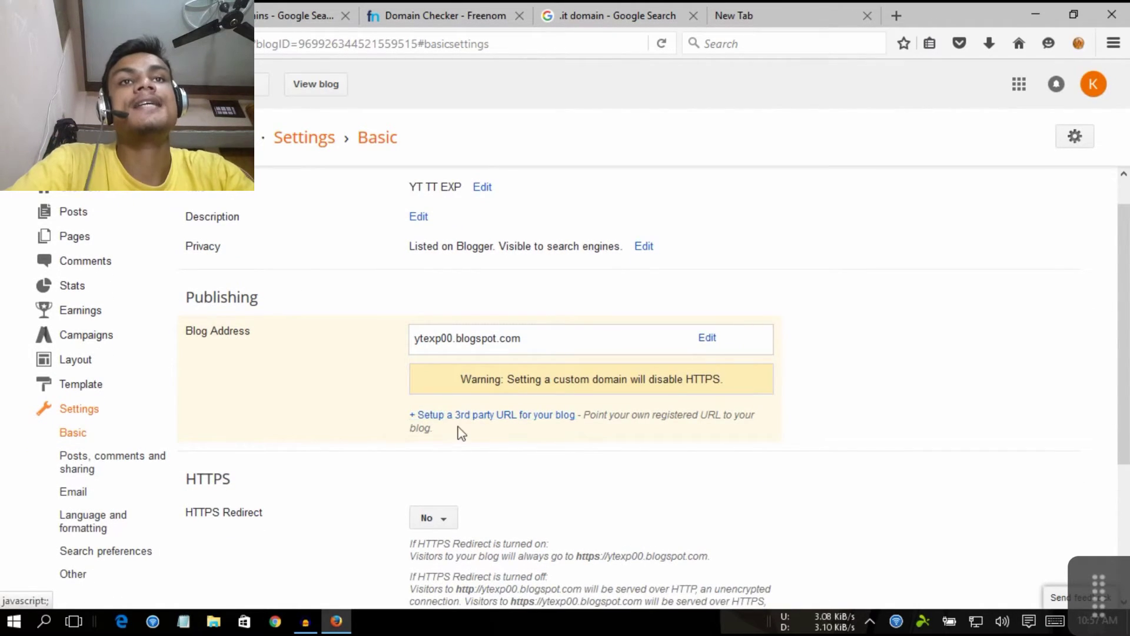
{"action": "left_click", "coordinate": [498, 416]}
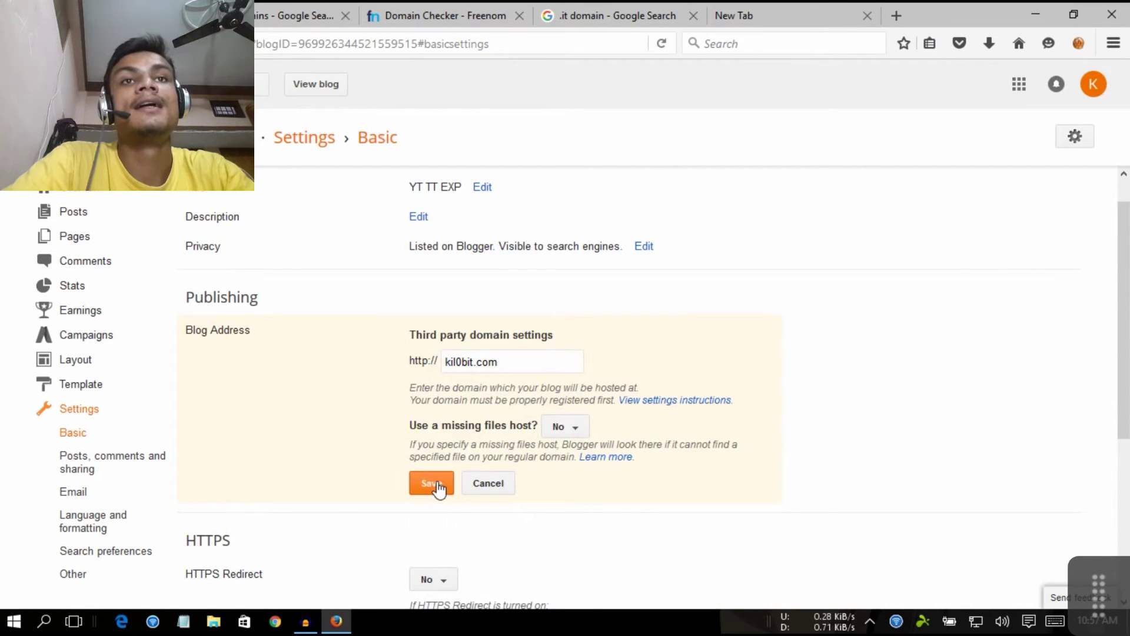
{"action": "left_click_drag", "start_coordinate": [510, 369], "coordinate": [446, 369]}
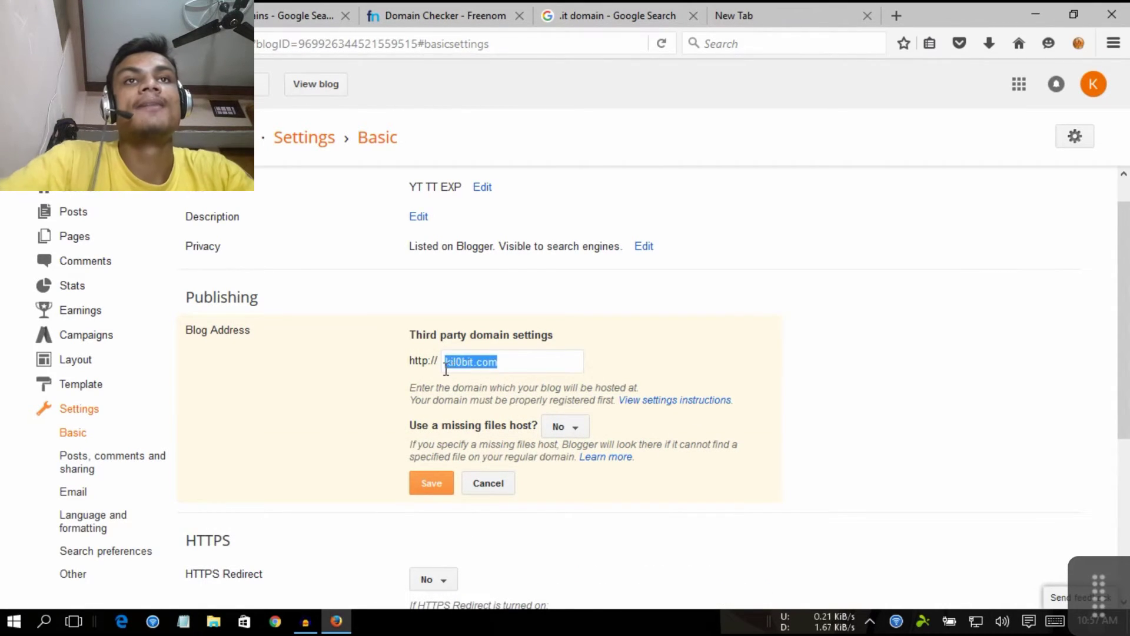
{"action": "key", "text": "ctrl+v"}
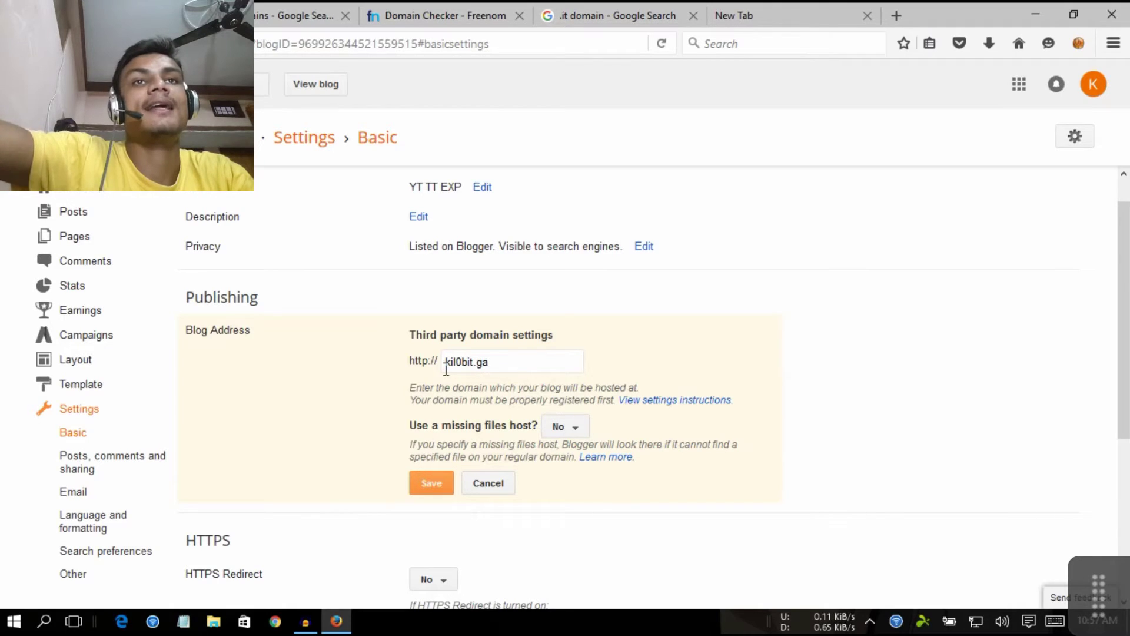
{"action": "left_click", "coordinate": [431, 487]}
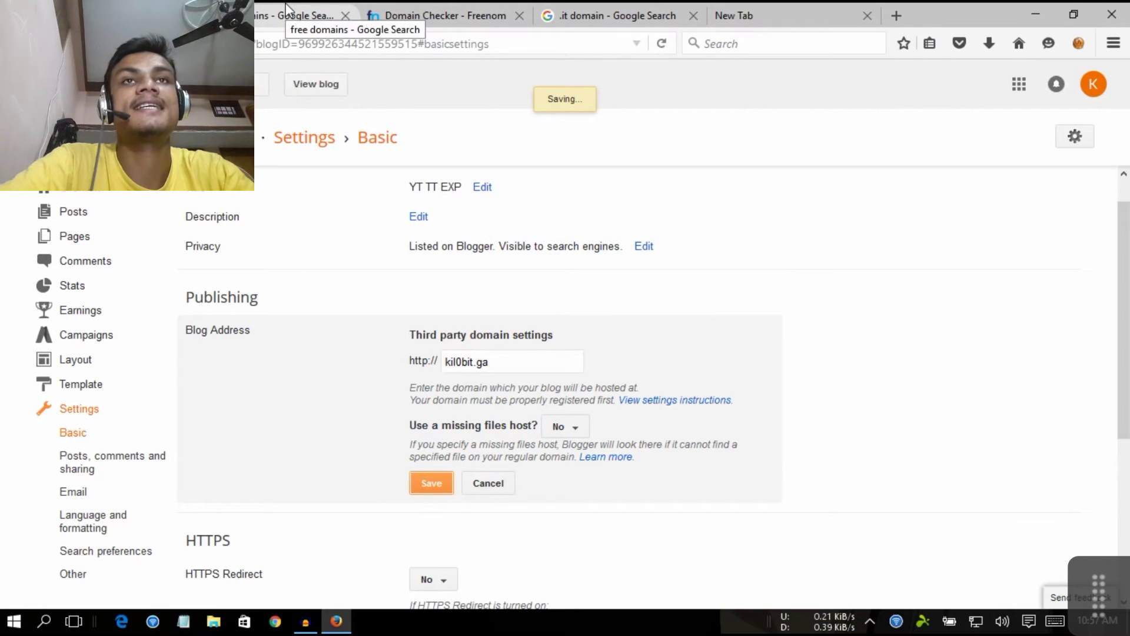
{"action": "left_click", "coordinate": [398, 13]}
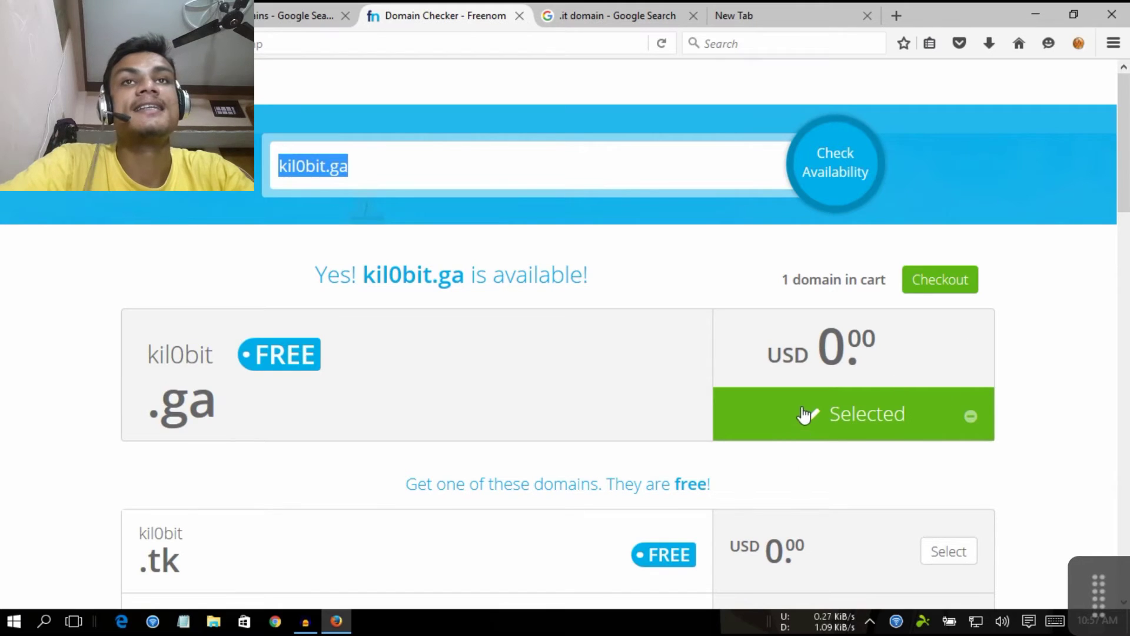
{"action": "scroll", "coordinate": [709, 324], "scroll_direction": "down", "scroll_amount": 3}
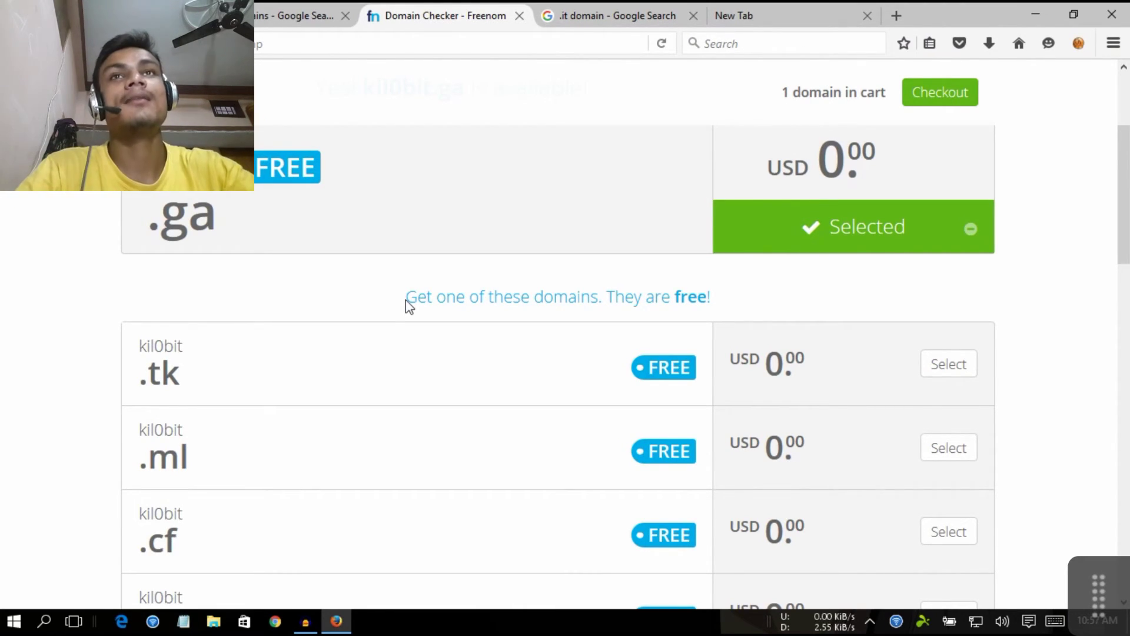
{"action": "key", "text": "ctrl+l"}
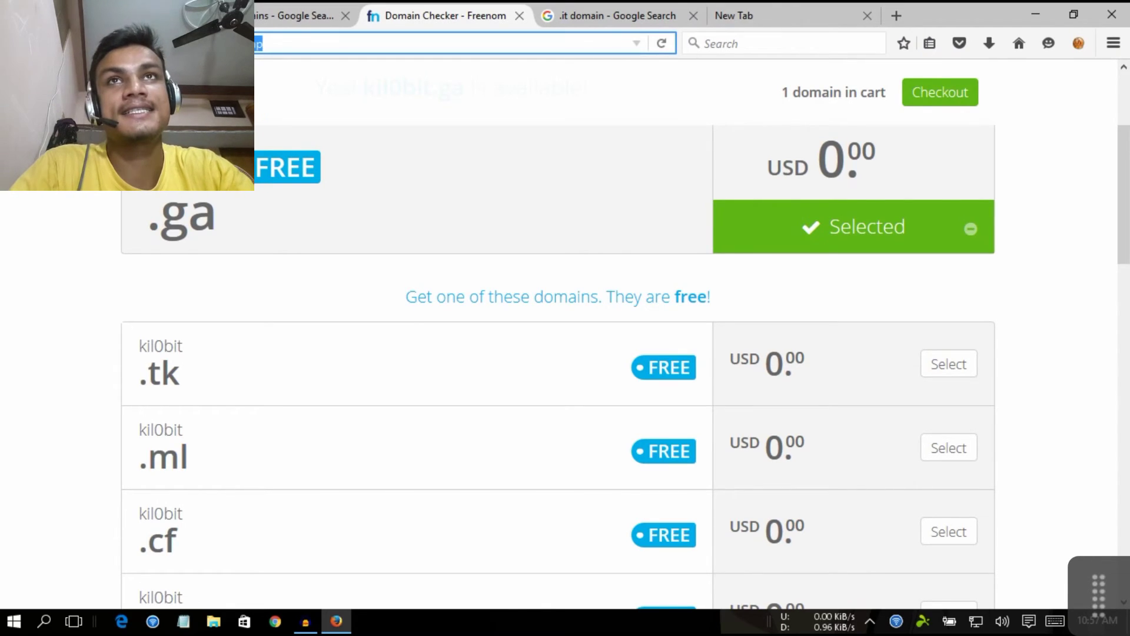
{"action": "key", "text": "ctrl+Page_Up"}
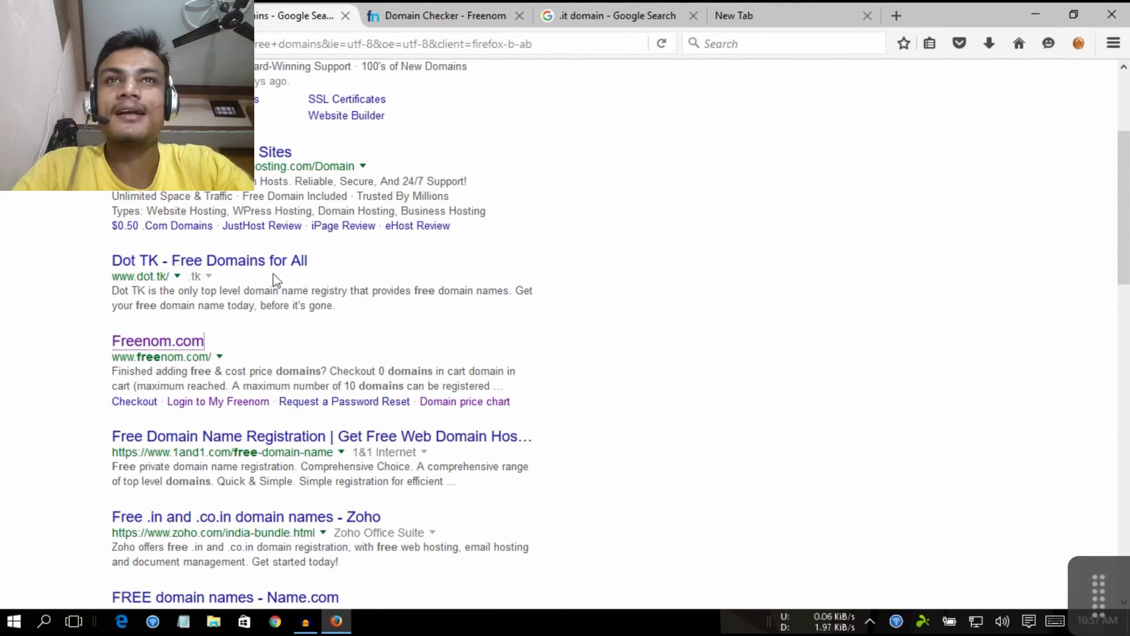
{"action": "left_click", "coordinate": [421, 12]}
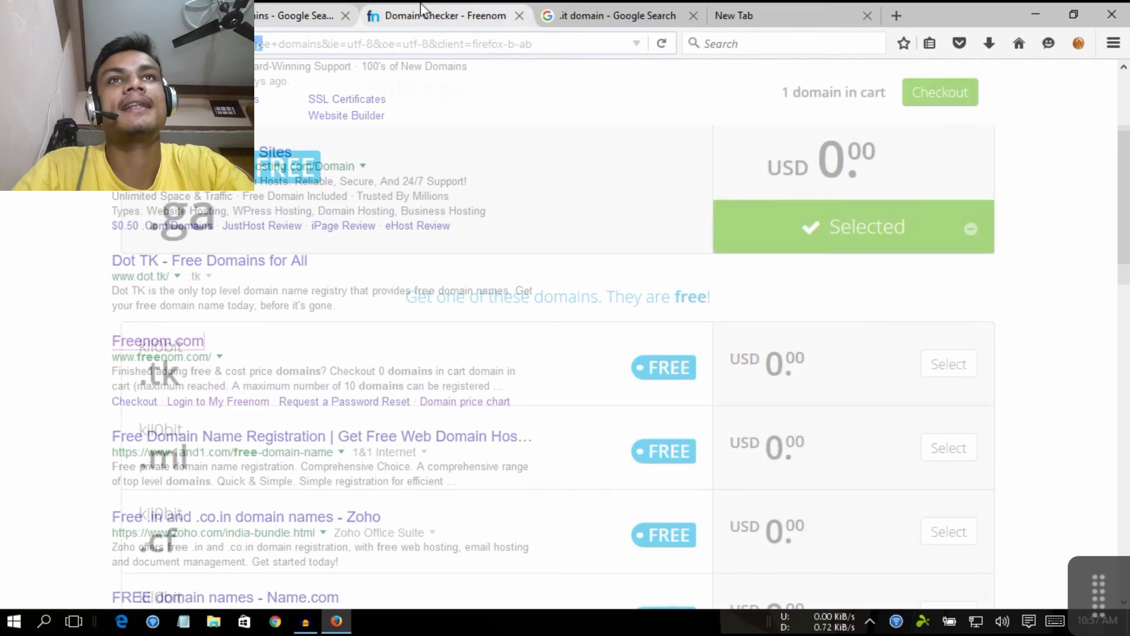
{"action": "scroll", "coordinate": [380, 289], "scroll_direction": "down", "scroll_amount": 2}
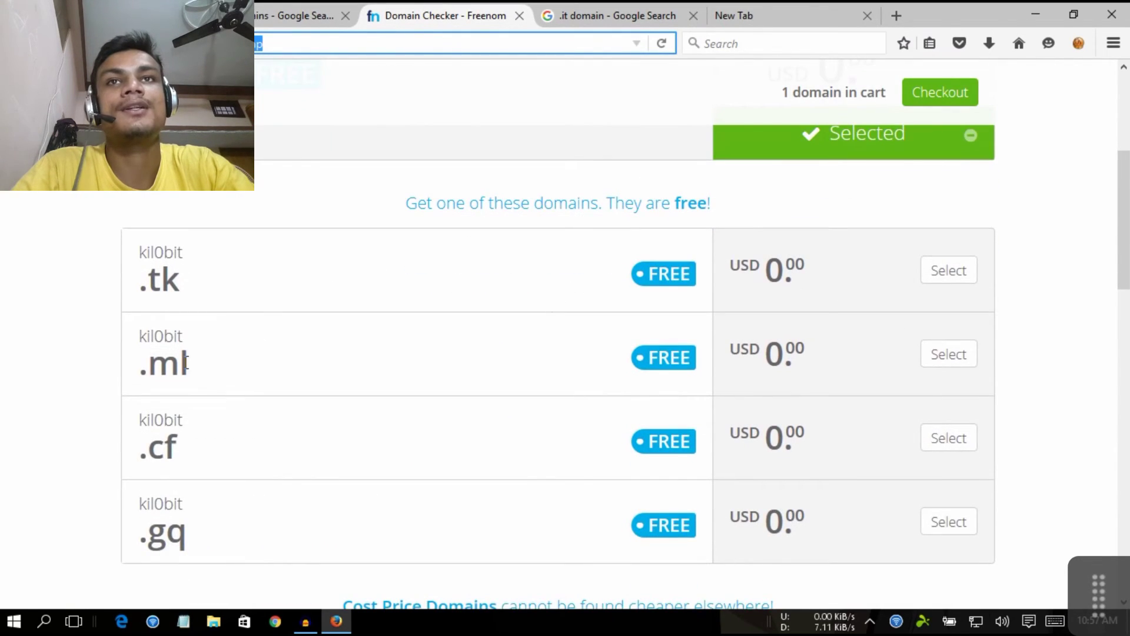
{"action": "scroll", "coordinate": [207, 485], "scroll_direction": "down", "scroll_amount": 2}
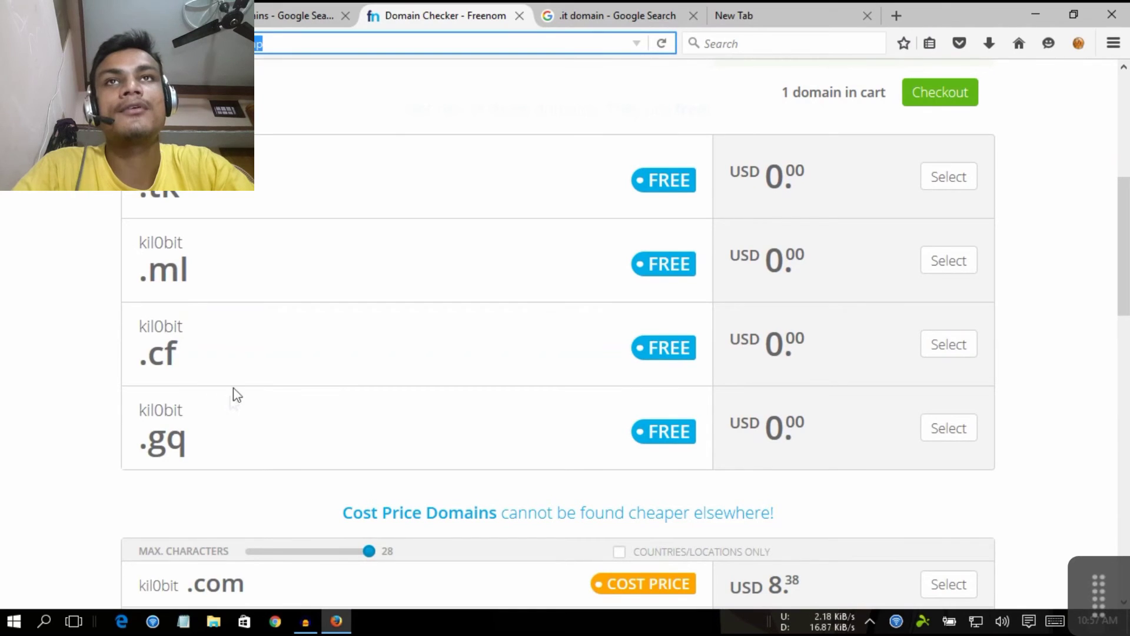
{"action": "scroll", "coordinate": [234, 392], "scroll_direction": "up", "scroll_amount": 1}
{"action": "scroll", "coordinate": [236, 387], "scroll_direction": "down", "scroll_amount": 2}
{"action": "scroll", "coordinate": [235, 387], "scroll_direction": "up", "scroll_amount": 5}
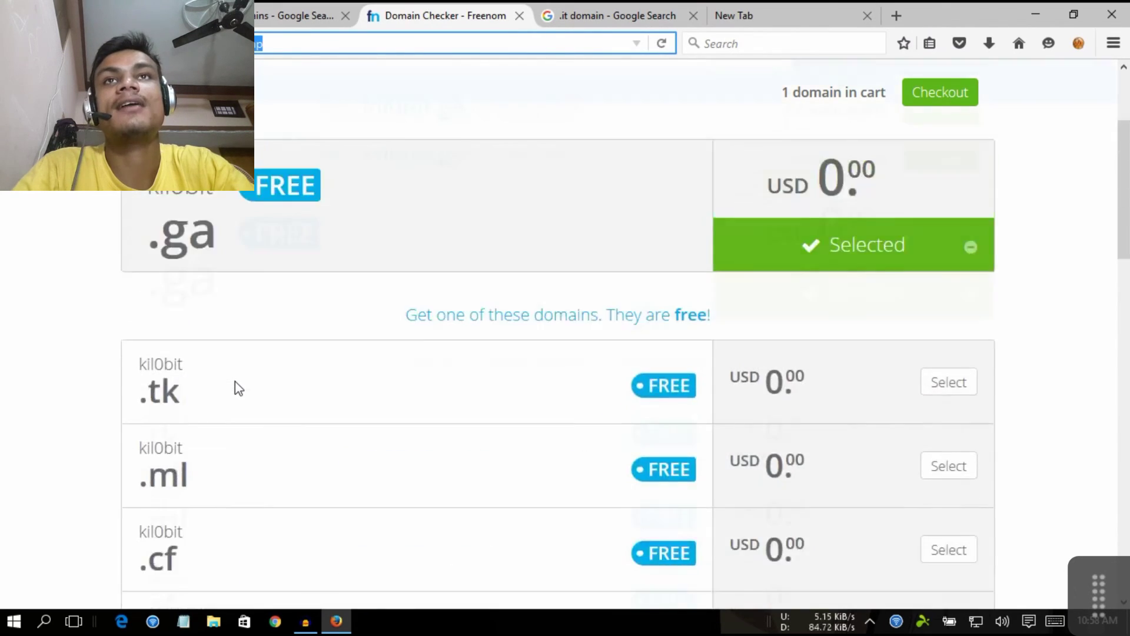
{"action": "scroll", "coordinate": [232, 318], "scroll_direction": "down", "scroll_amount": 1}
{"action": "scroll", "coordinate": [236, 365], "scroll_direction": "down", "scroll_amount": 3}
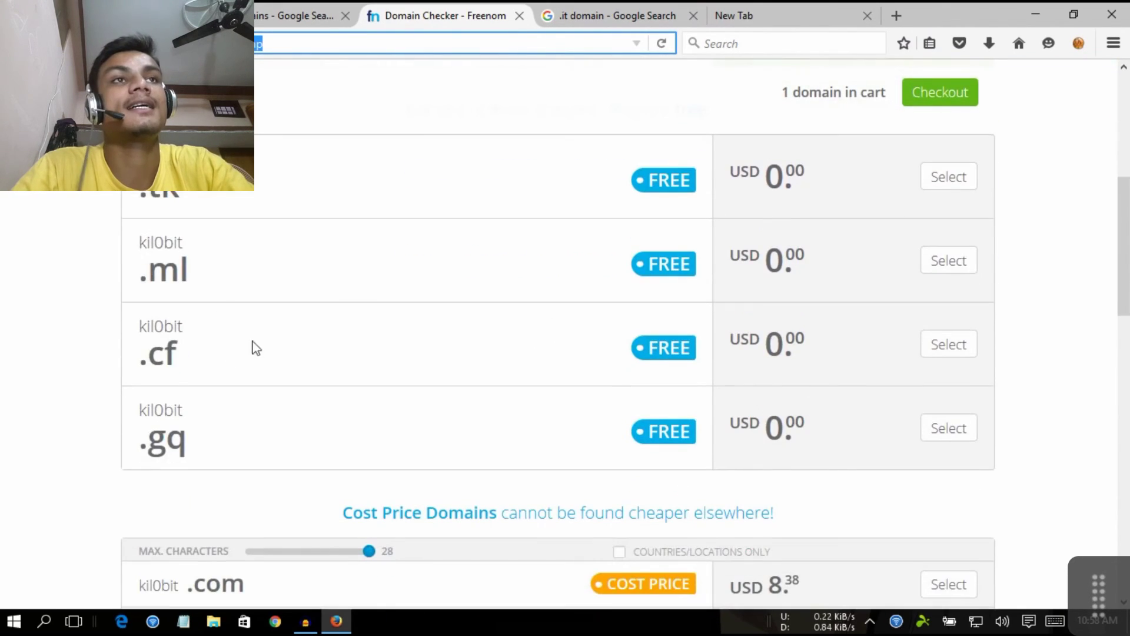